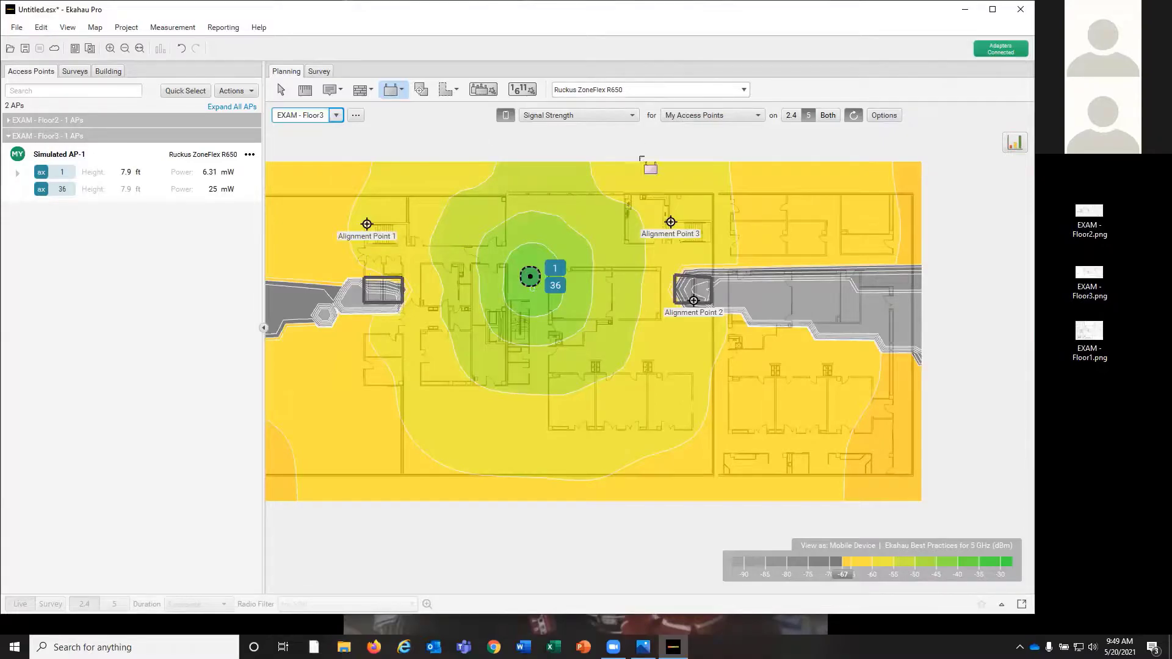
Limit the Signal Strength heatmap to Selected Access Points.
{"action": "key", "text": "Escape"}
{"action": "left_click", "coordinate": [755, 116]}
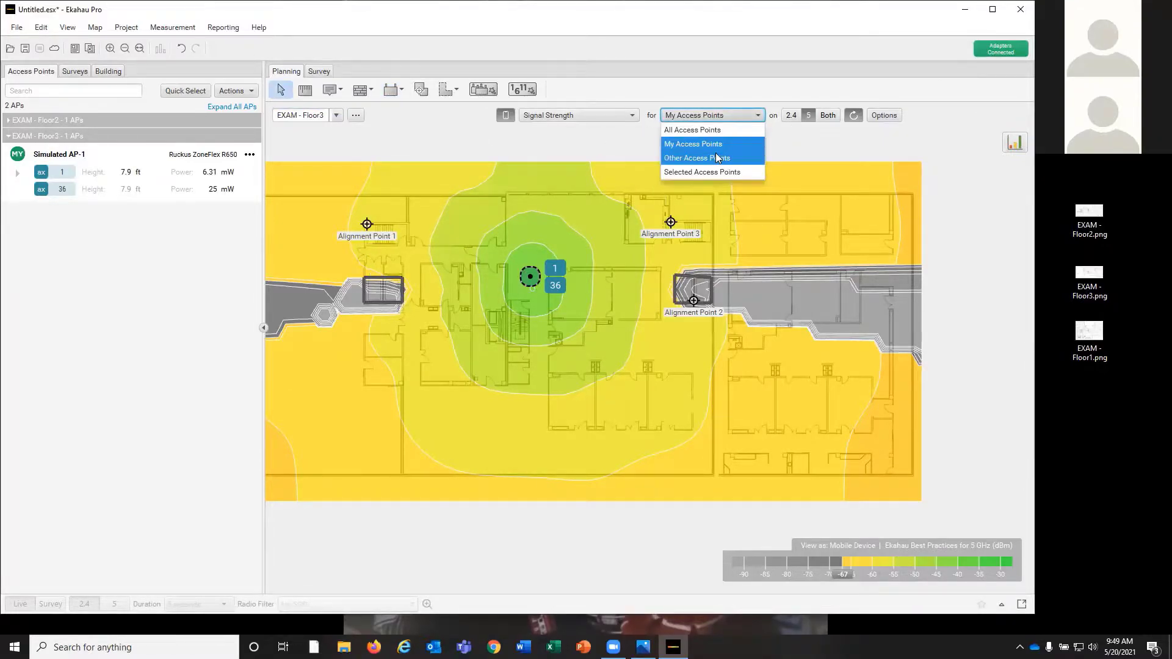
{"action": "left_click", "coordinate": [724, 145]}
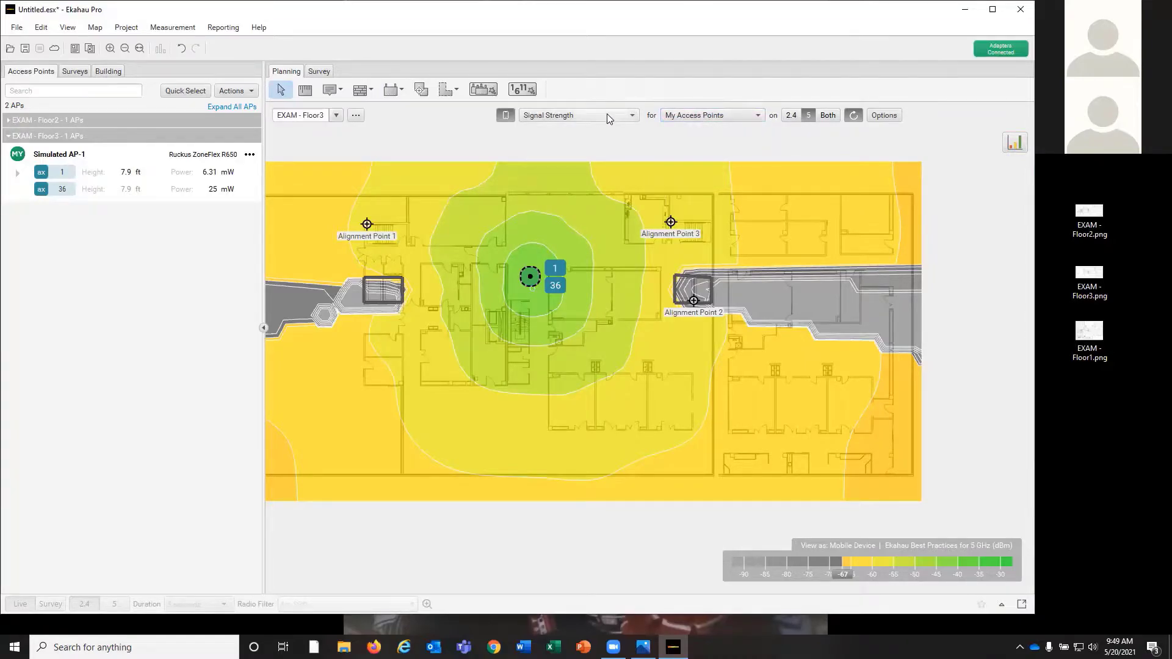
{"action": "left_click", "coordinate": [756, 115]}
{"action": "left_click", "coordinate": [728, 168]}
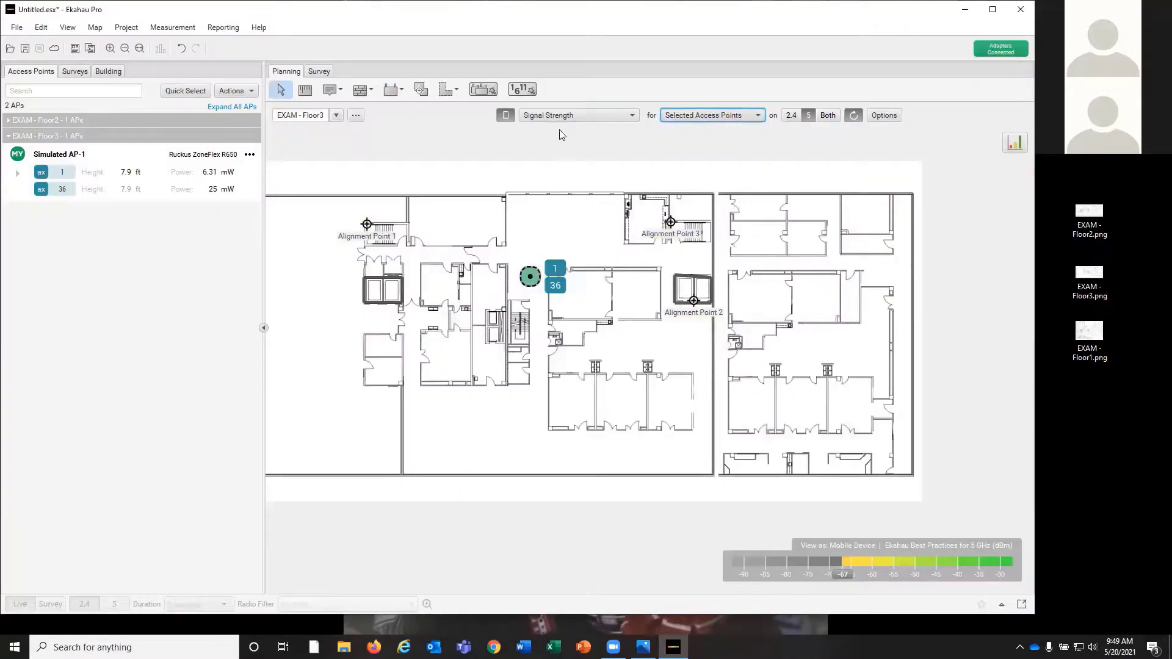
Select Simulated AP-2 on EXAM - Floor2 and display its signal coverage on the EXAM - Floor3 plan.
{"action": "left_click", "coordinate": [334, 115]}
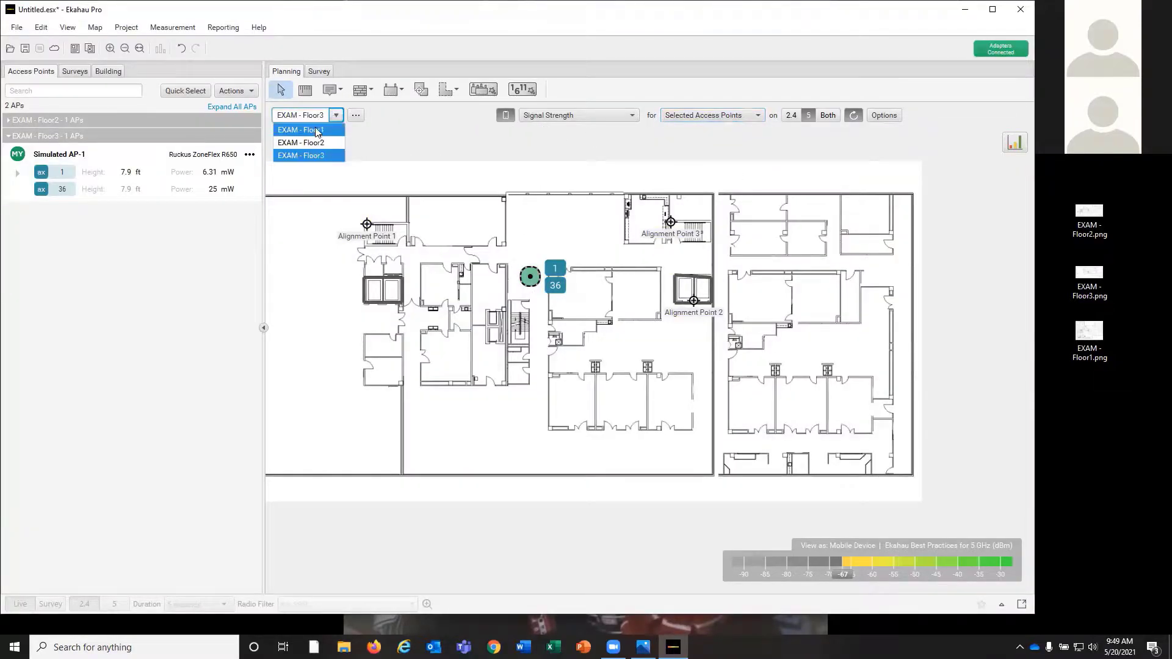
{"action": "left_click", "coordinate": [318, 139]}
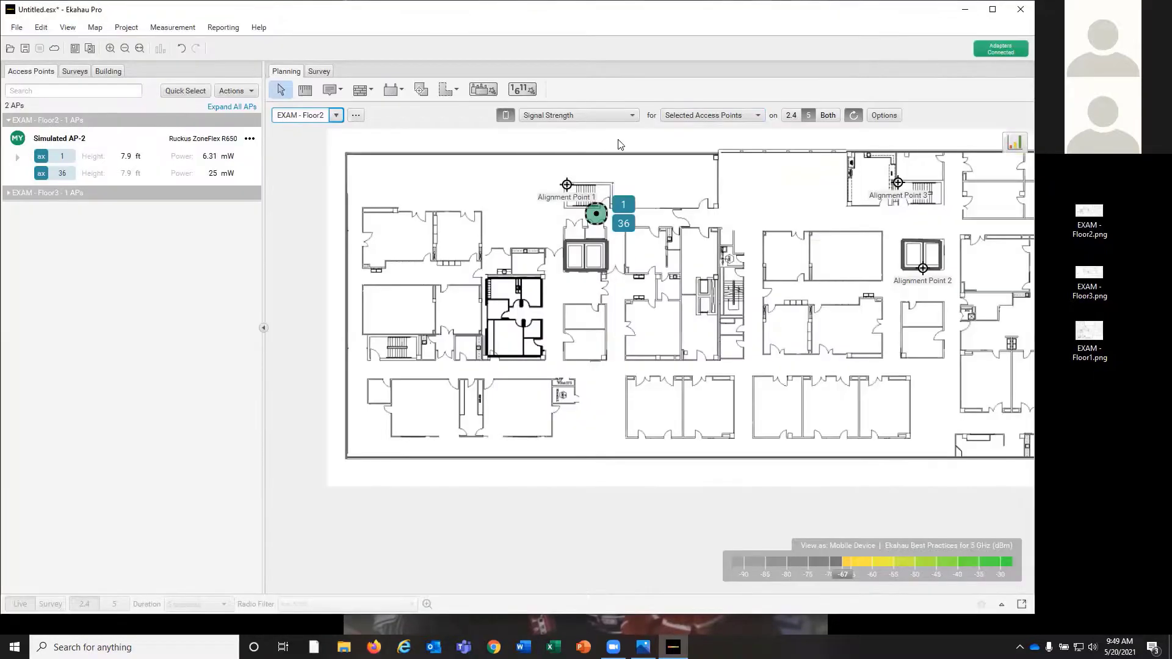
{"action": "left_click", "coordinate": [599, 216]}
{"action": "left_click", "coordinate": [337, 118]}
{"action": "left_click", "coordinate": [315, 149]}
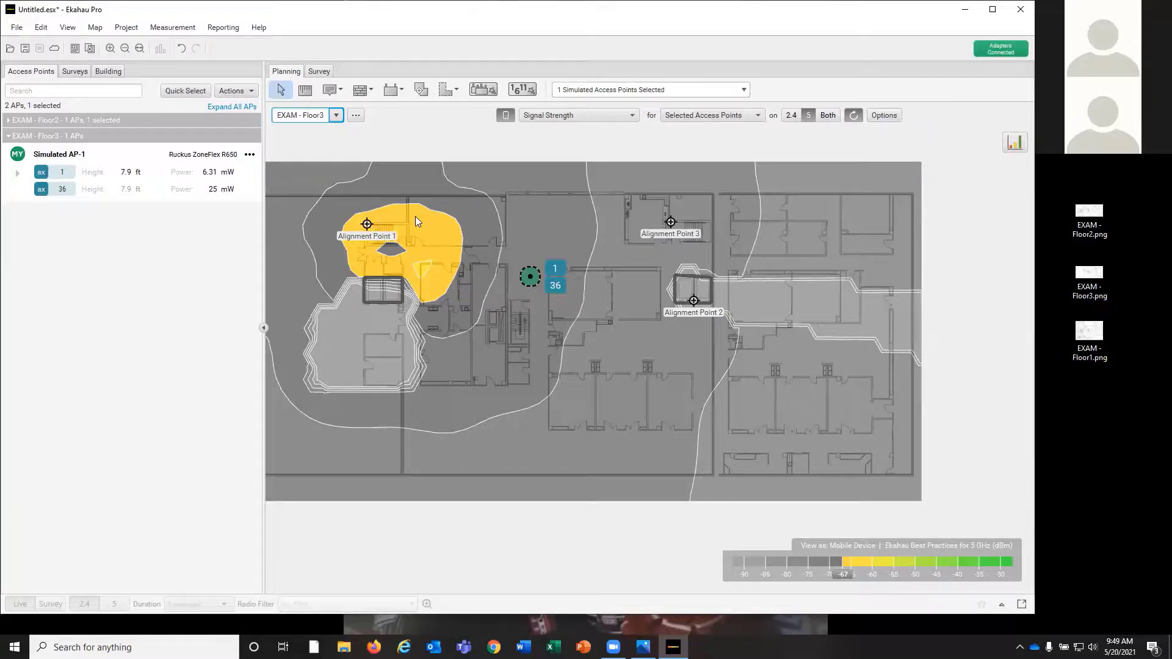
Inspect signal strength around the Floor3 coverage edge, lowering the legend cutoff to -70 dBm and restoring it to -67 dBm.
{"action": "left_click", "coordinate": [457, 281]}
{"action": "mouse_move", "coordinate": [543, 240]}
{"action": "mouse_move", "coordinate": [514, 307]}
{"action": "mouse_move", "coordinate": [477, 219]}
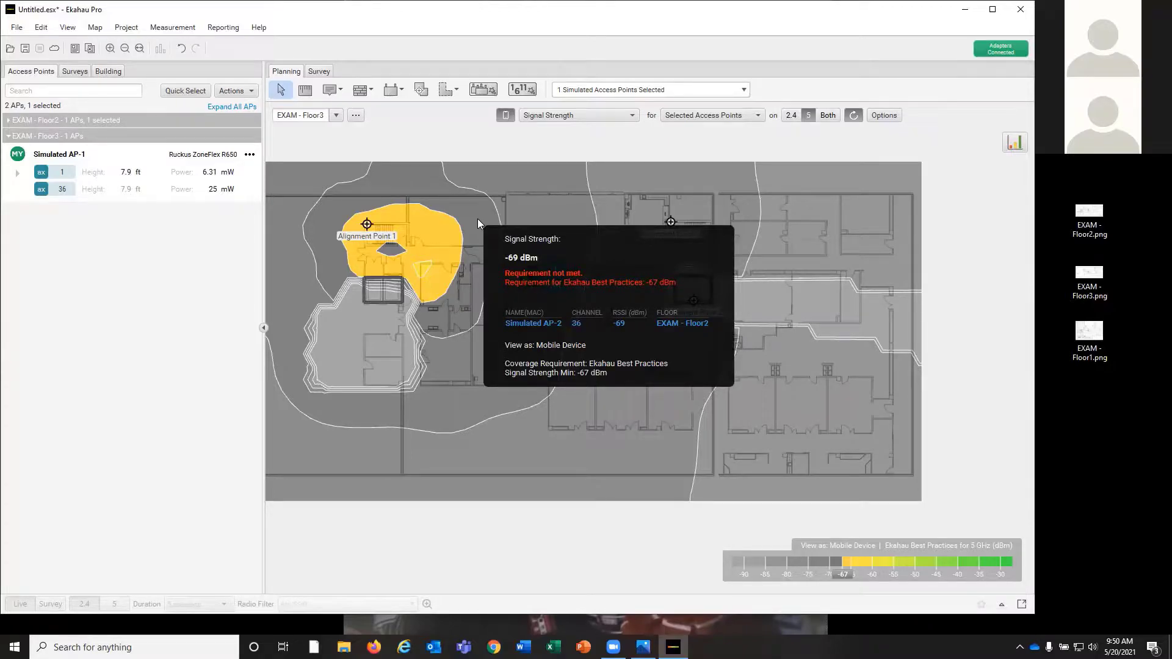
{"action": "left_click_drag", "start_coordinate": [834, 577], "coordinate": [830, 577]}
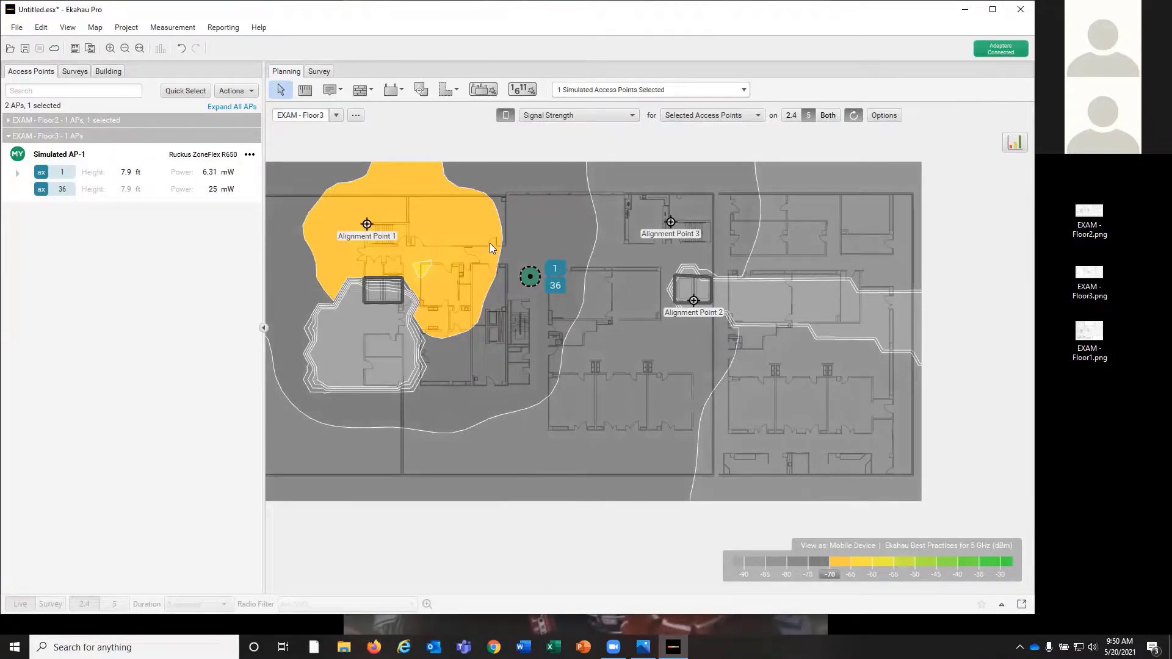
{"action": "left_click_drag", "start_coordinate": [835, 574], "coordinate": [842, 572]}
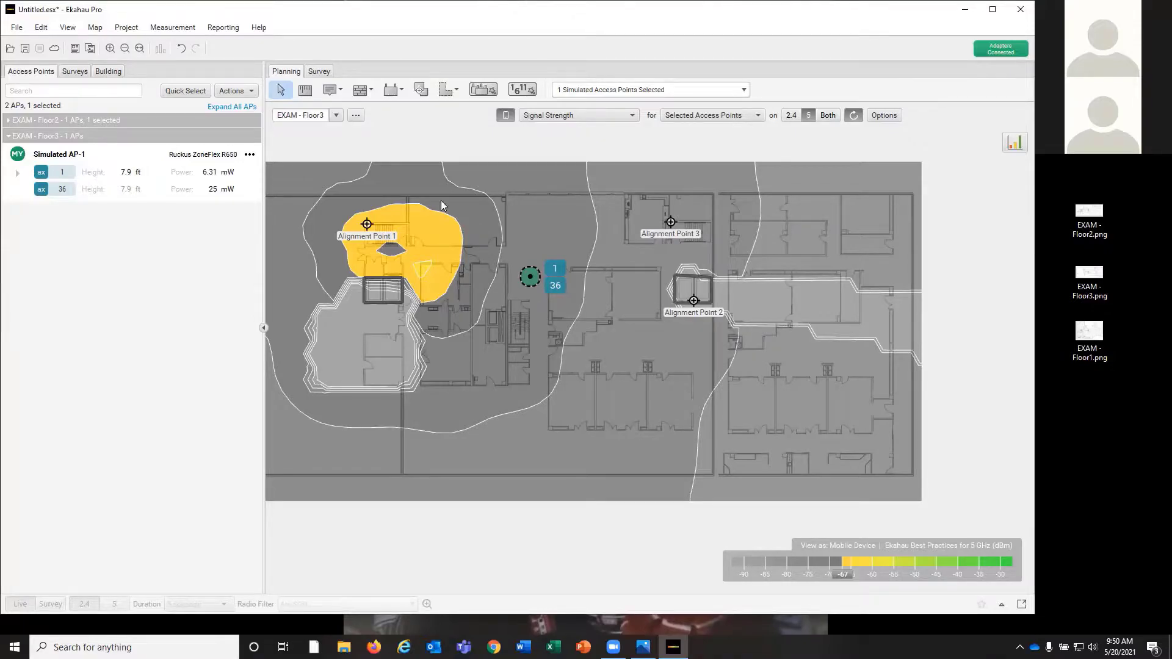
Display the selected access point's signal coverage on the EXAM - Floor1 plan.
{"action": "left_click", "coordinate": [337, 115]}
{"action": "left_click", "coordinate": [302, 141]}
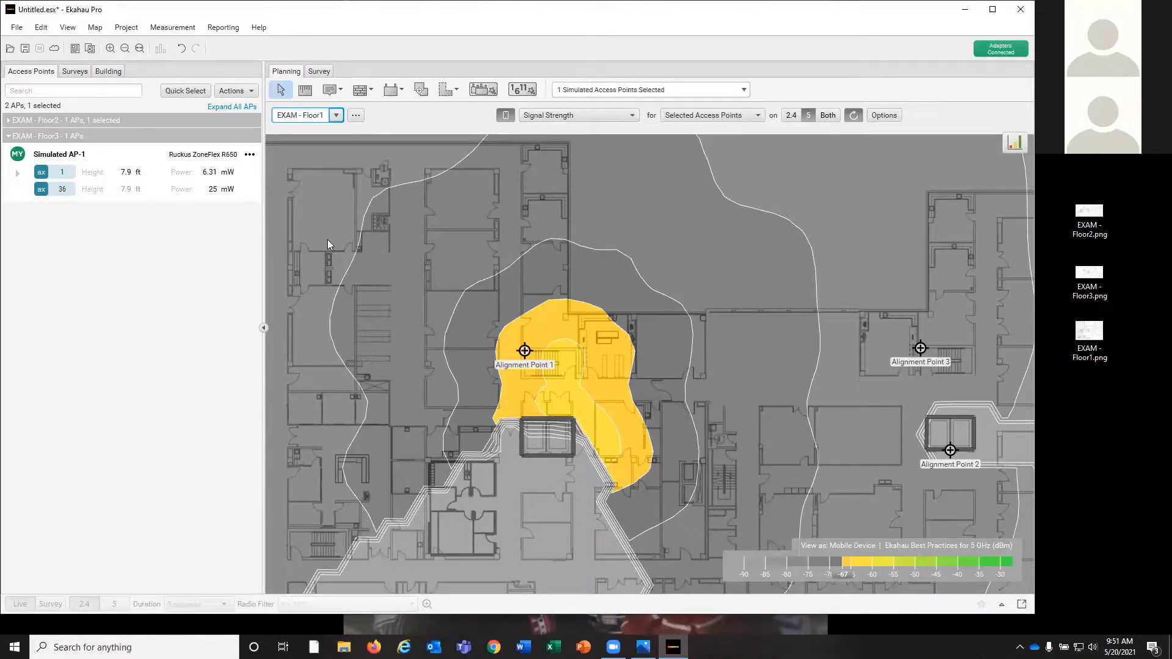
{"action": "left_click", "coordinate": [337, 116]}
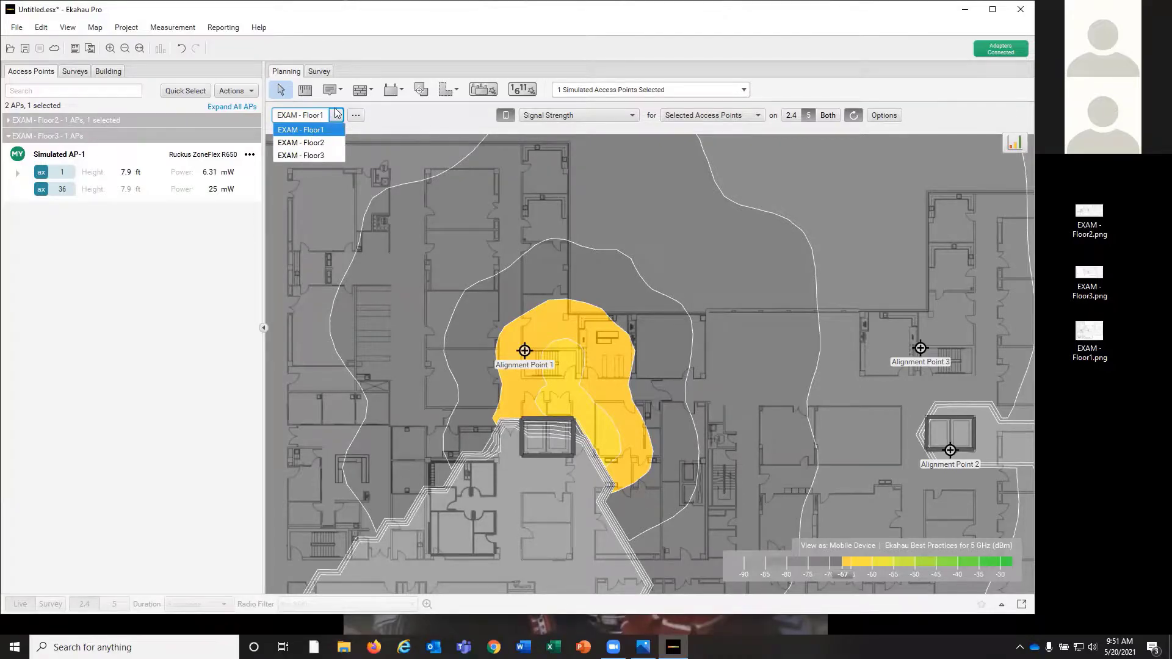
{"action": "left_click", "coordinate": [447, 120]}
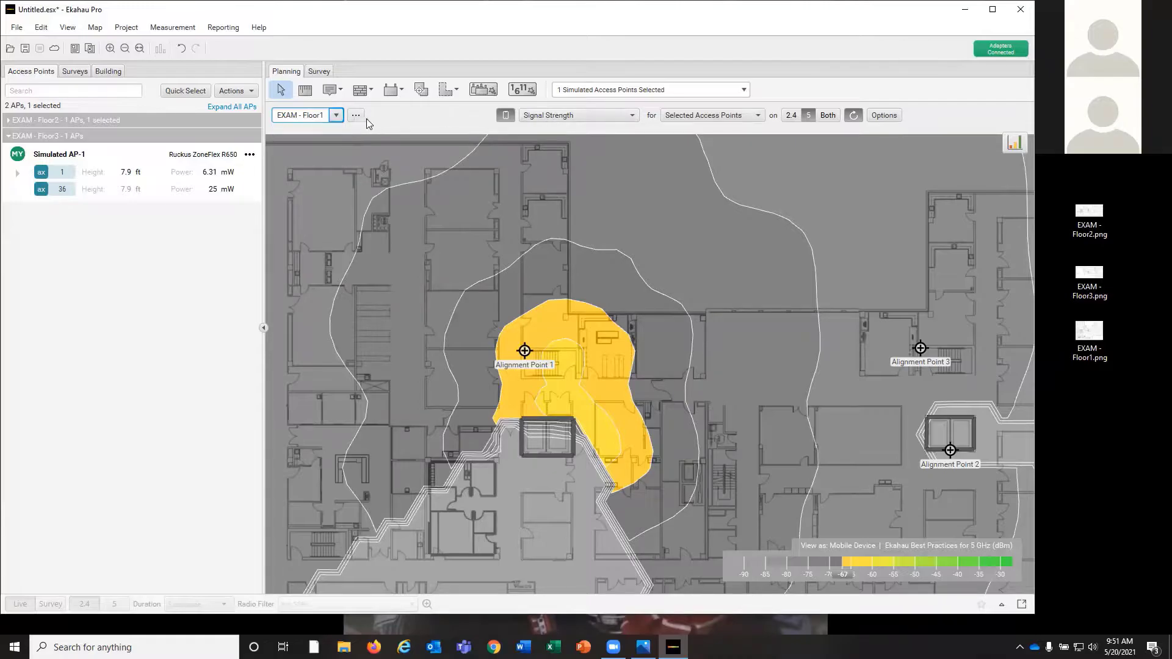
{"action": "left_click", "coordinate": [630, 116]}
{"action": "left_click", "coordinate": [557, 350]}
Compare the Floor1 signal coverage between View as Measured and View as Mobile Device, ending on View as Measured.
{"action": "left_click", "coordinate": [505, 115]}
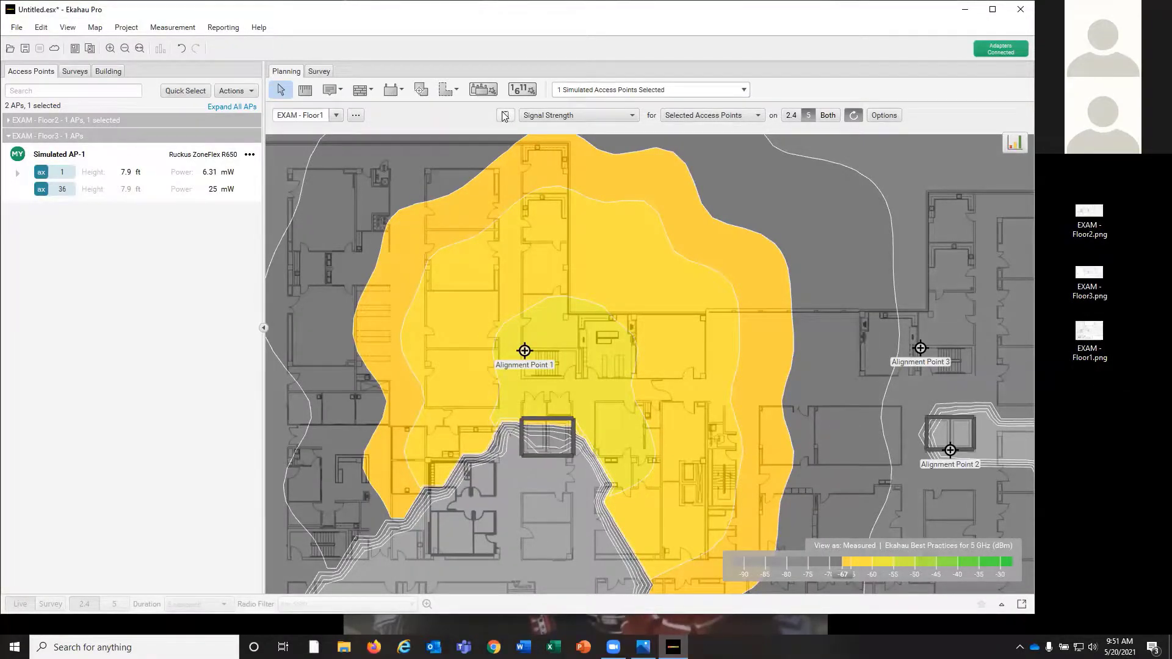
{"action": "mouse_move", "coordinate": [505, 116]}
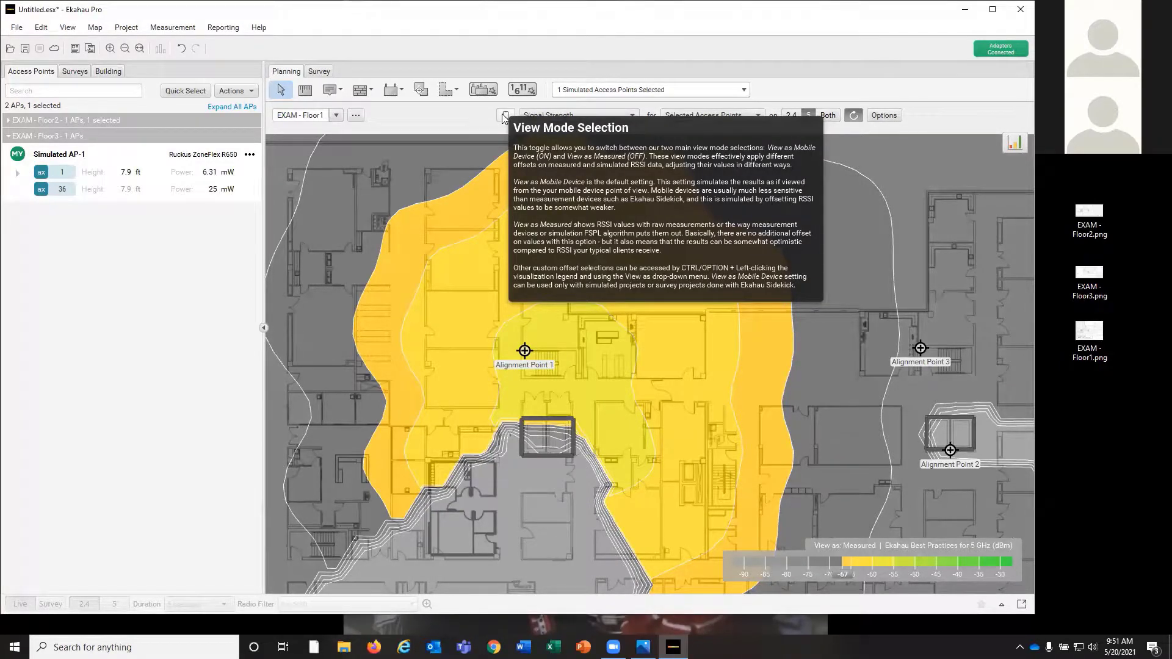
{"action": "left_click", "coordinate": [504, 116]}
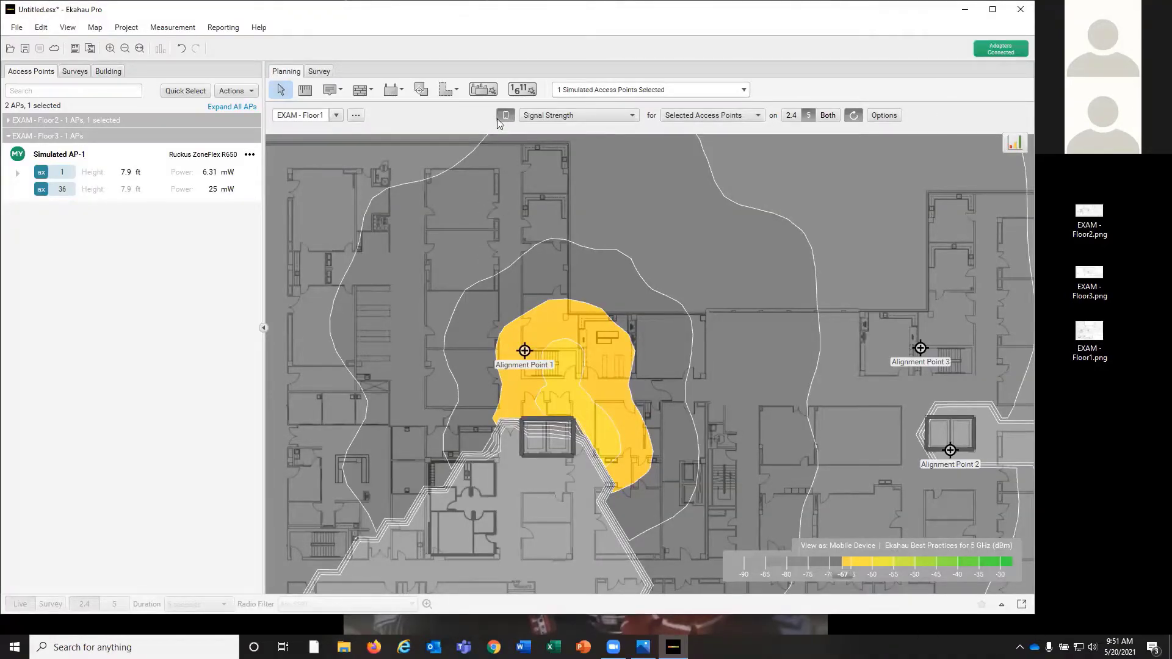
{"action": "mouse_move", "coordinate": [504, 116]}
{"action": "left_click", "coordinate": [506, 117]}
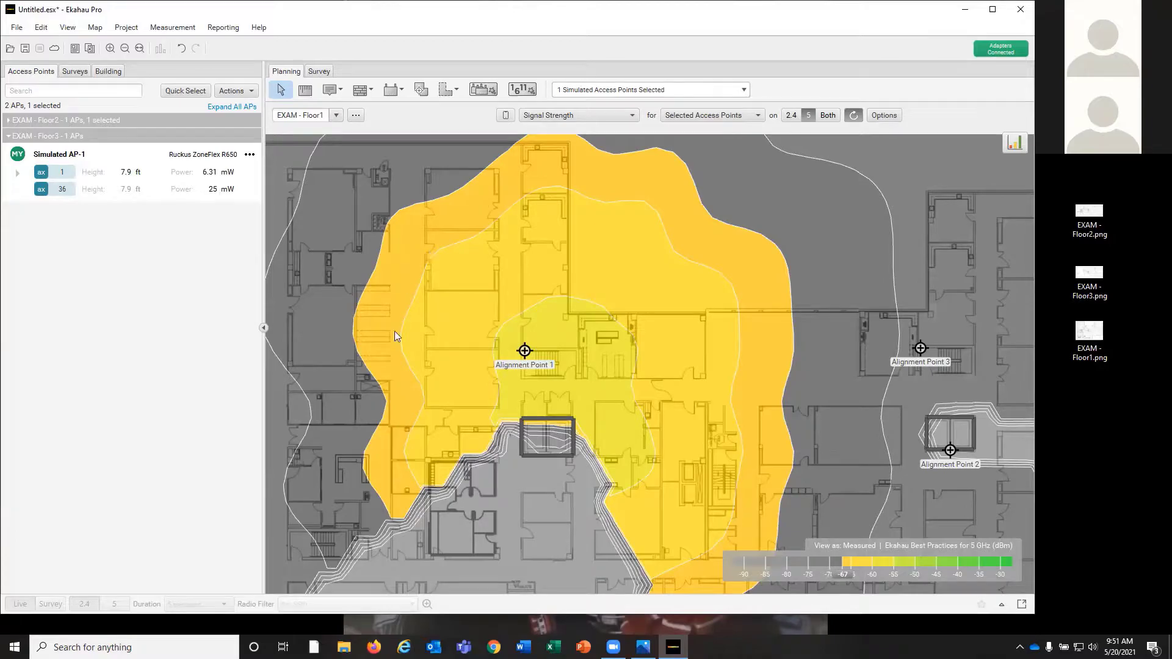
{"action": "left_click", "coordinate": [506, 116]}
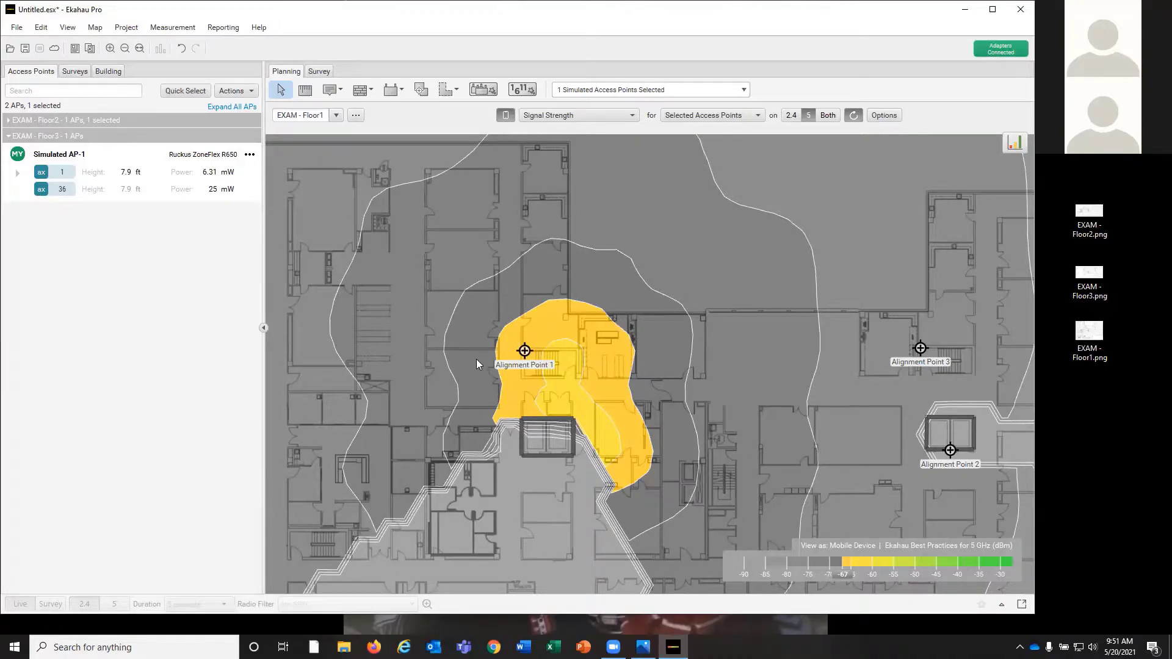
{"action": "left_click", "coordinate": [506, 115]}
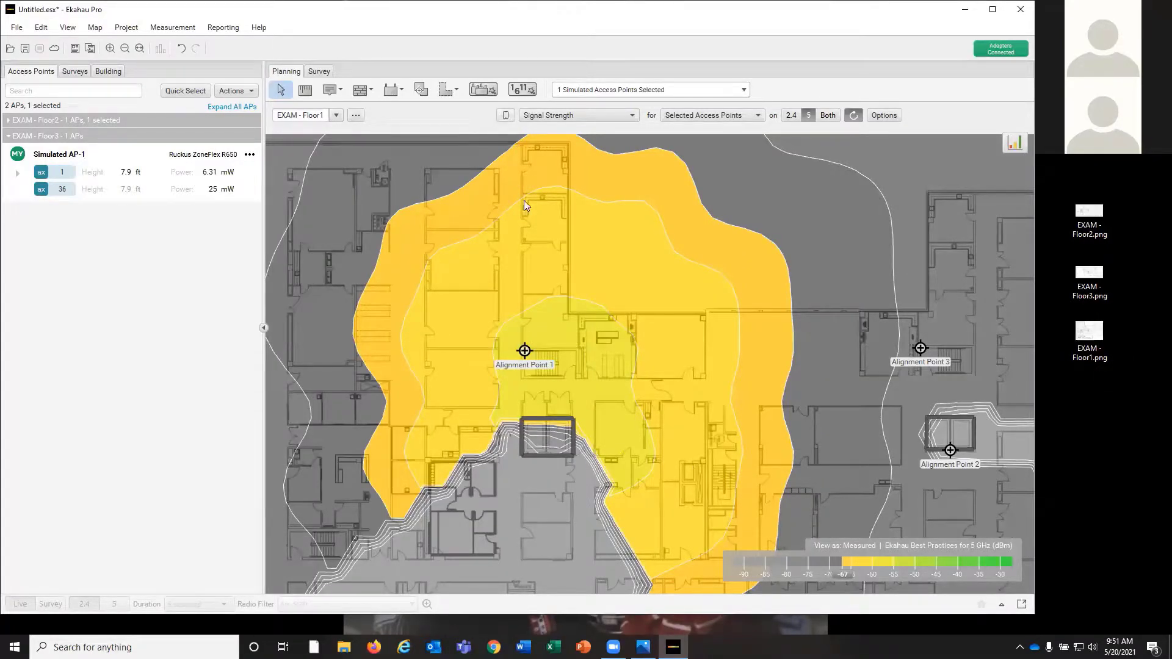
{"action": "mouse_move", "coordinate": [507, 117]}
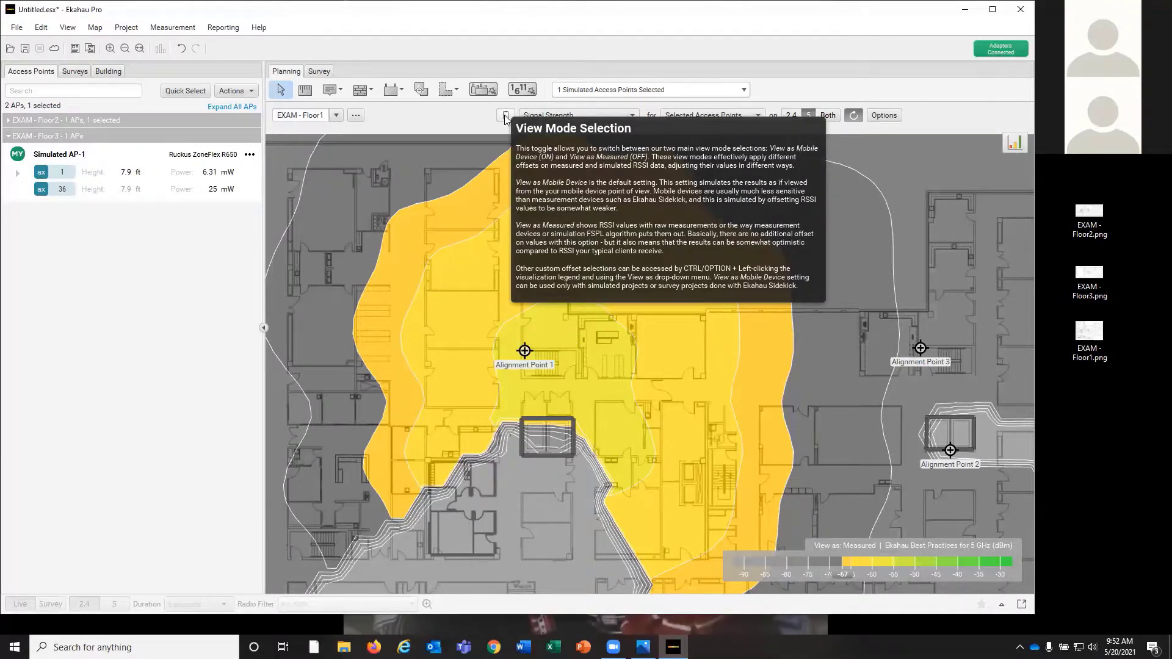
{"action": "left_click", "coordinate": [506, 116]}
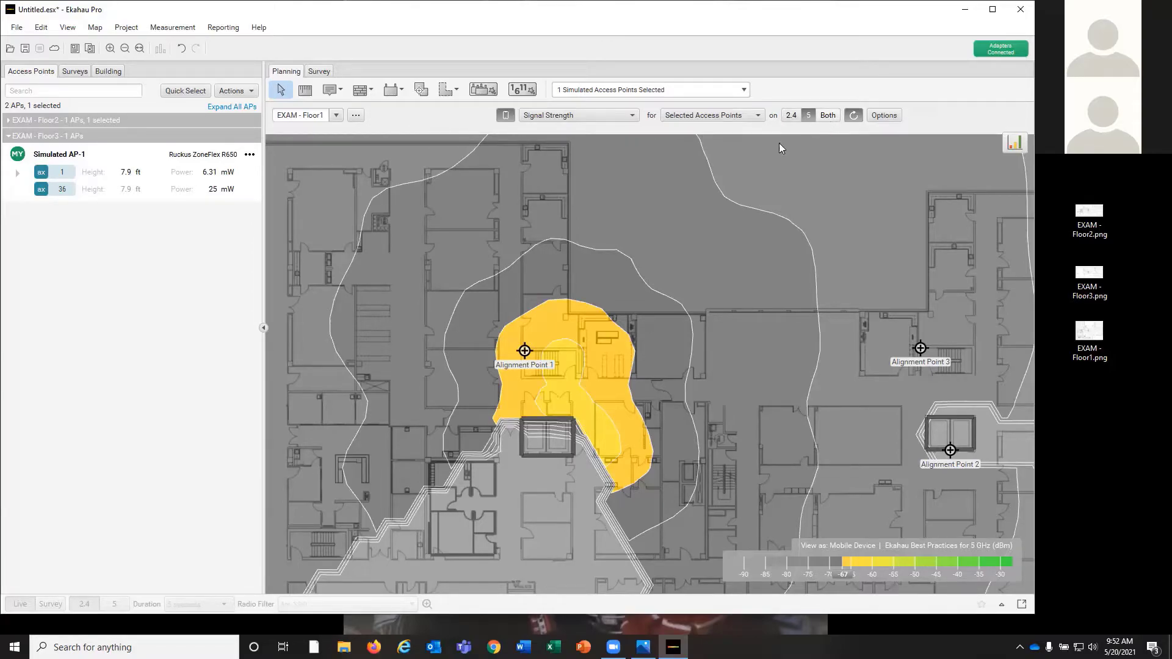
{"action": "left_click", "coordinate": [505, 115]}
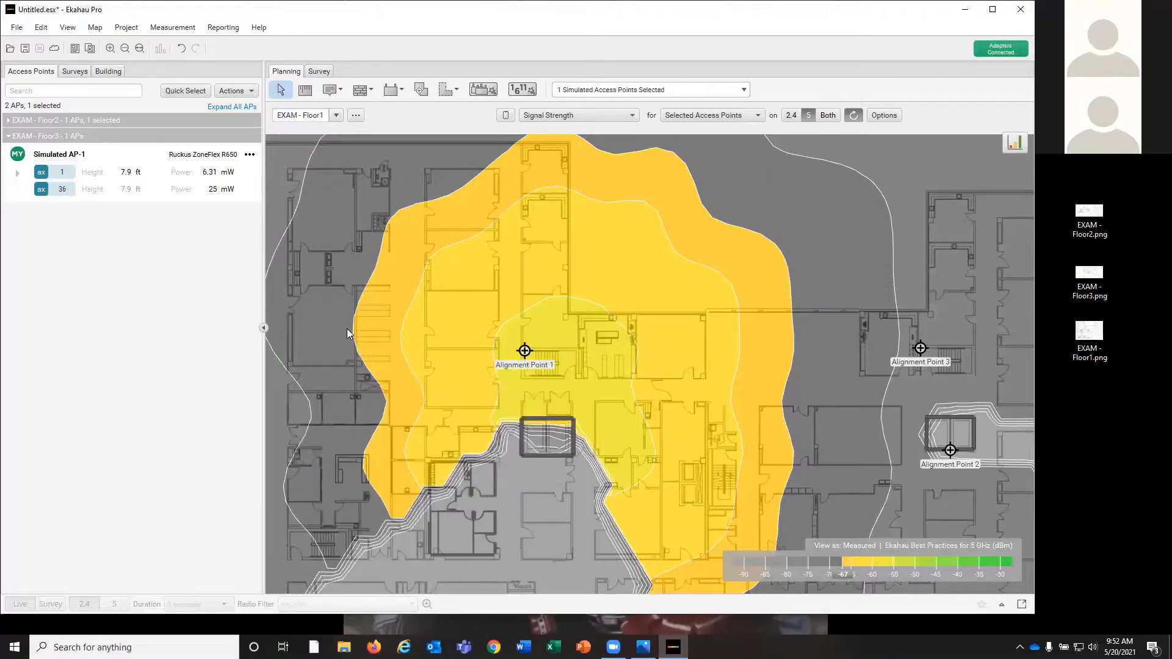
{"action": "left_click", "coordinate": [505, 115]}
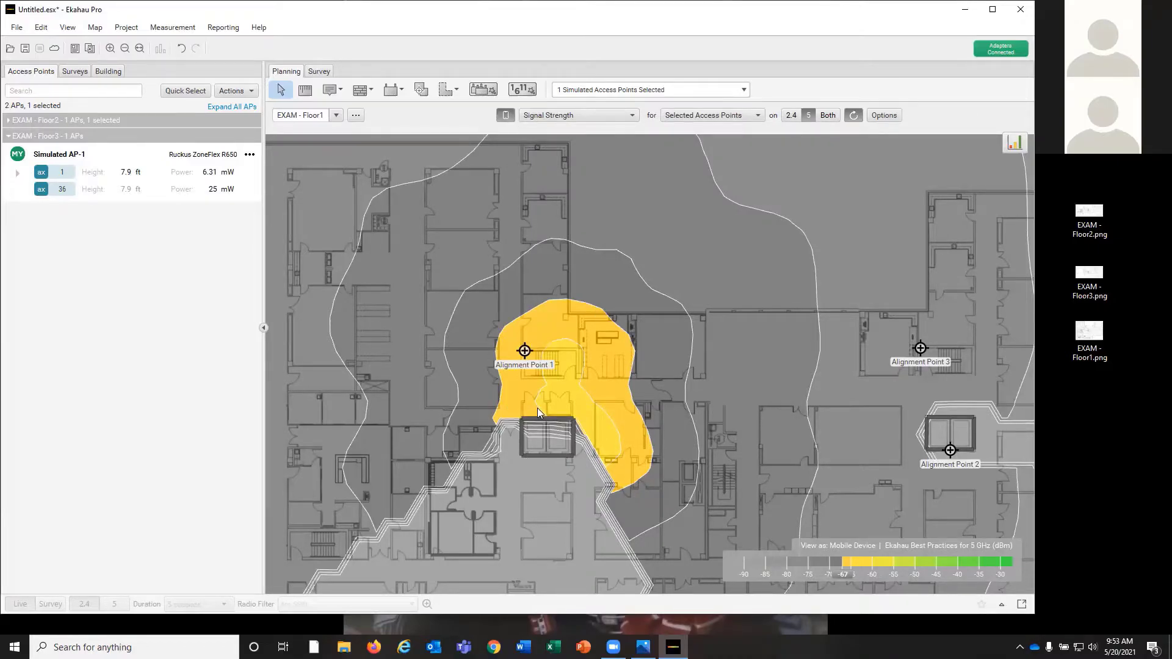
{"action": "mouse_move", "coordinate": [538, 409]}
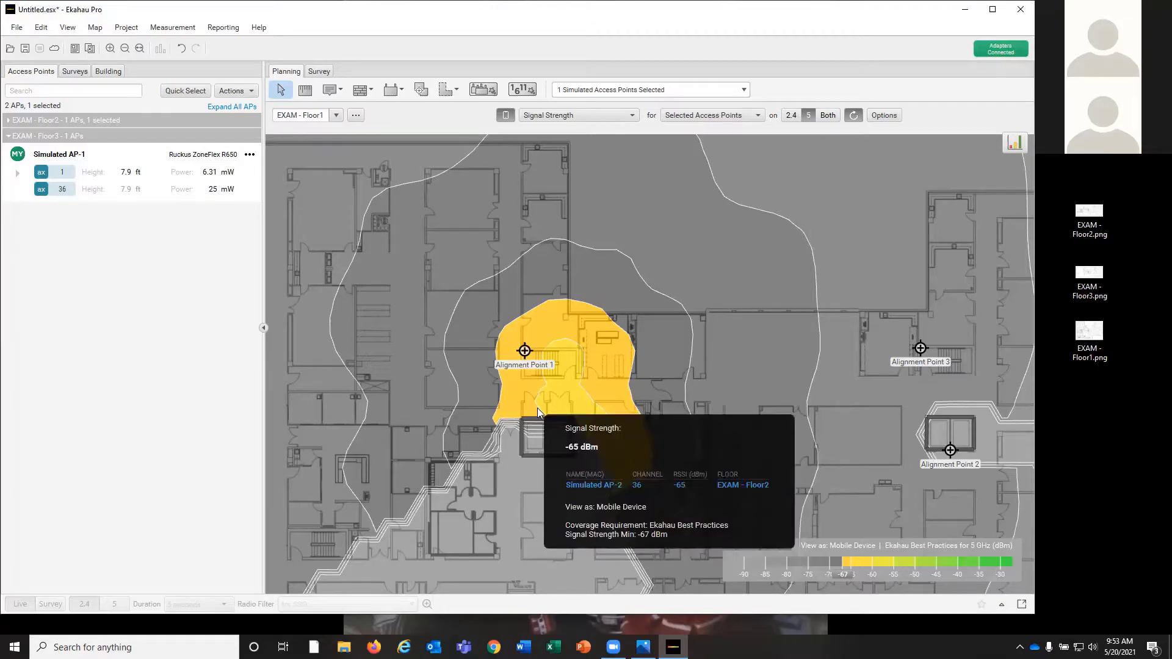
{"action": "left_click", "coordinate": [506, 115]}
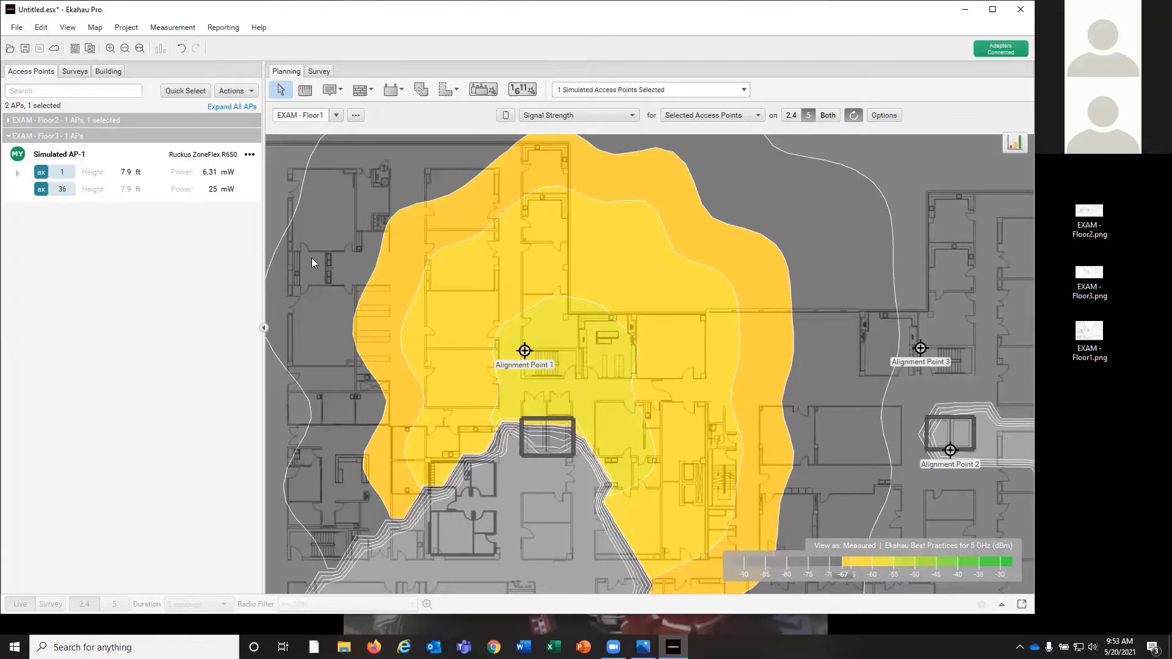
Move Simulated AP-2 on EXAM - Floor2 to the west side of the elevator shaft and view its Floor1 coverage as Mobile Device.
{"action": "left_click", "coordinate": [335, 115]}
{"action": "left_click", "coordinate": [310, 151]}
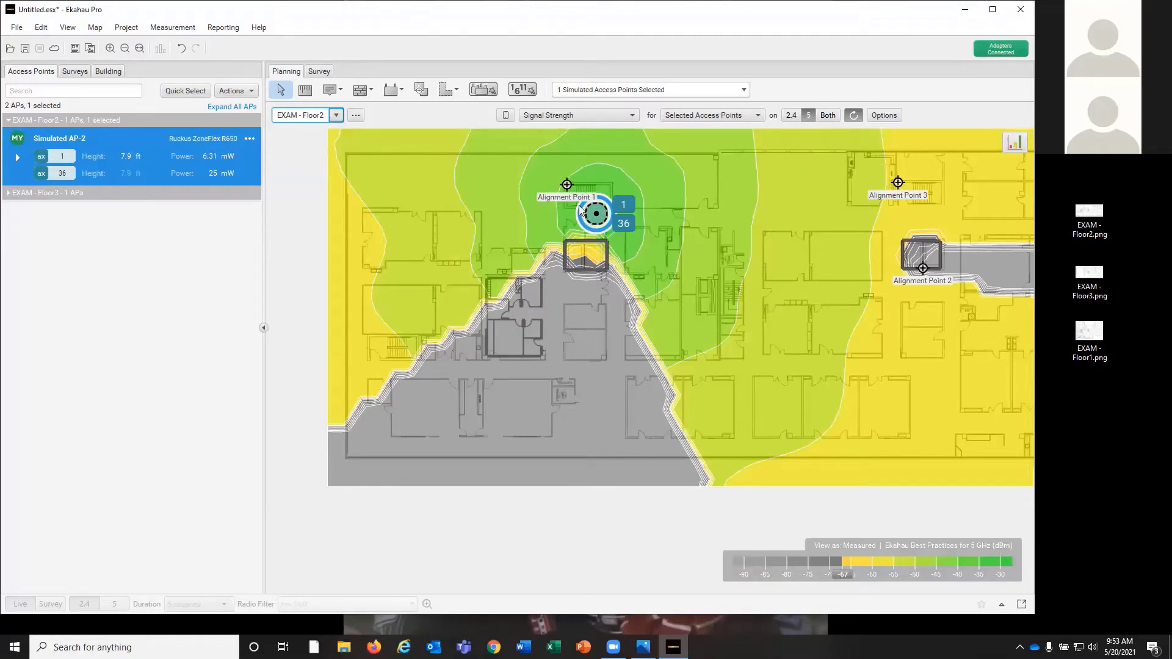
{"action": "left_click_drag", "start_coordinate": [601, 215], "coordinate": [523, 241]}
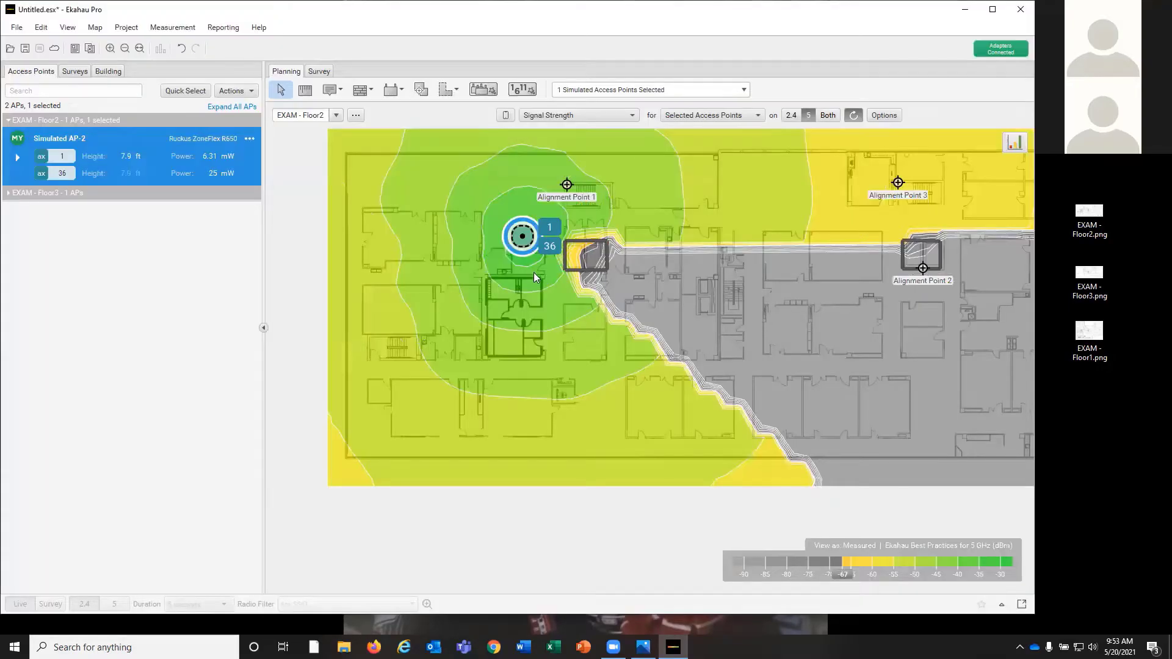
{"action": "left_click", "coordinate": [336, 116]}
{"action": "left_click", "coordinate": [336, 153]}
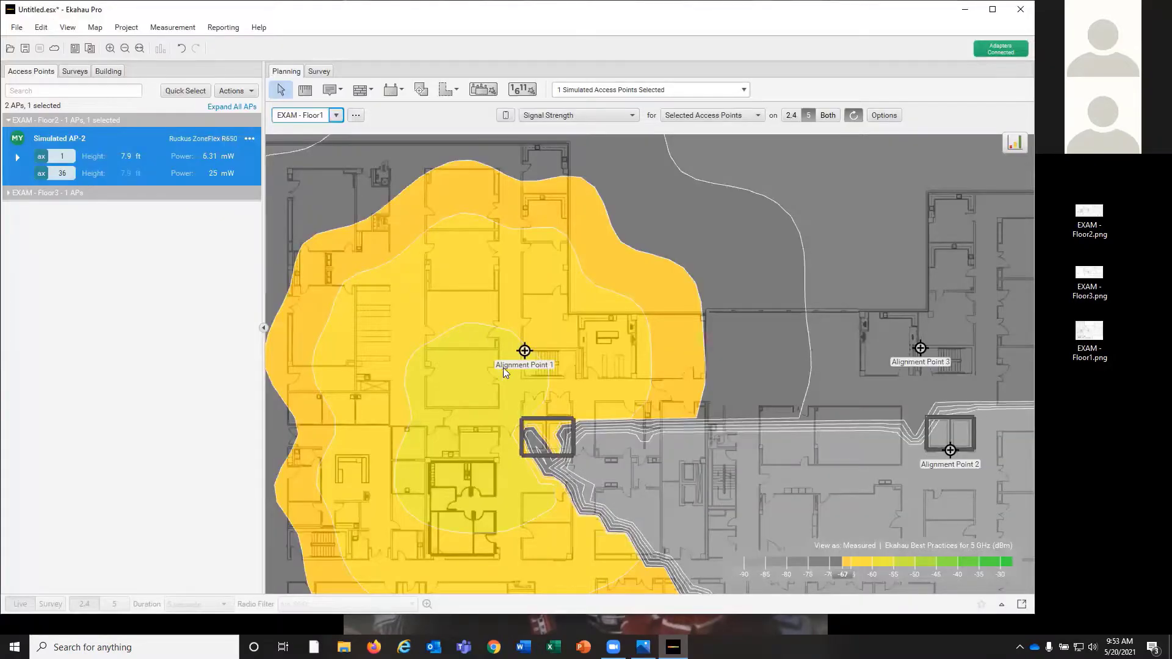
{"action": "left_click", "coordinate": [506, 115]}
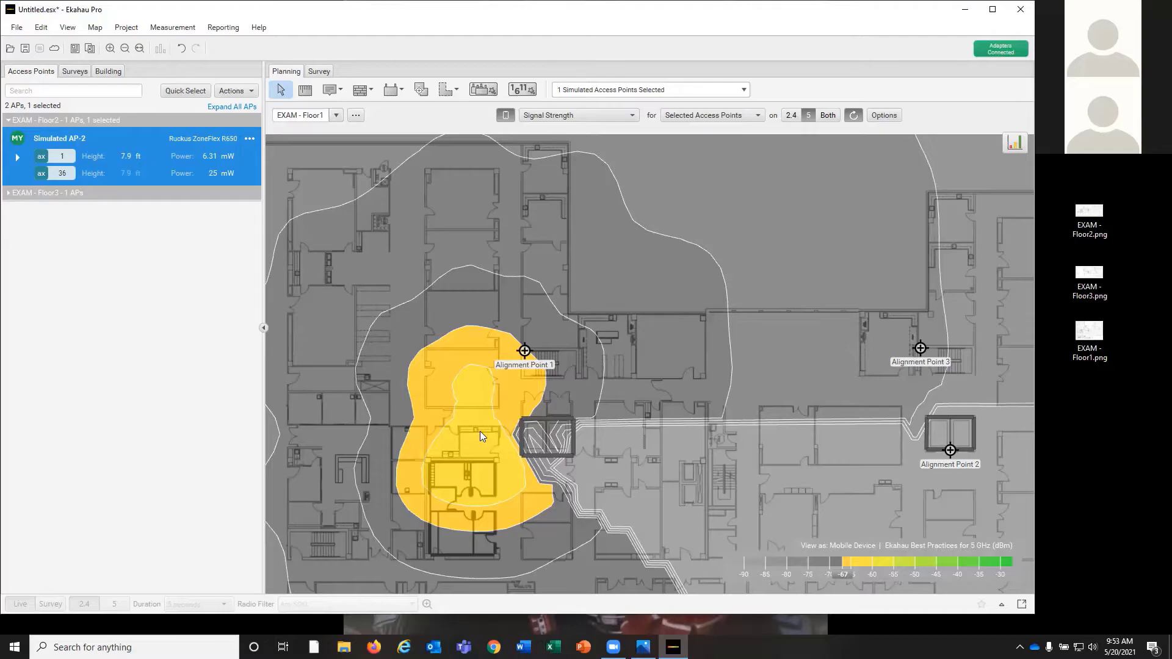
Move Simulated AP-2 on EXAM - Floor2 slightly south, to the upper edge of the thick-walled rooms.
{"action": "left_click", "coordinate": [397, 92]}
{"action": "left_click", "coordinate": [280, 91]}
{"action": "left_click", "coordinate": [336, 114]}
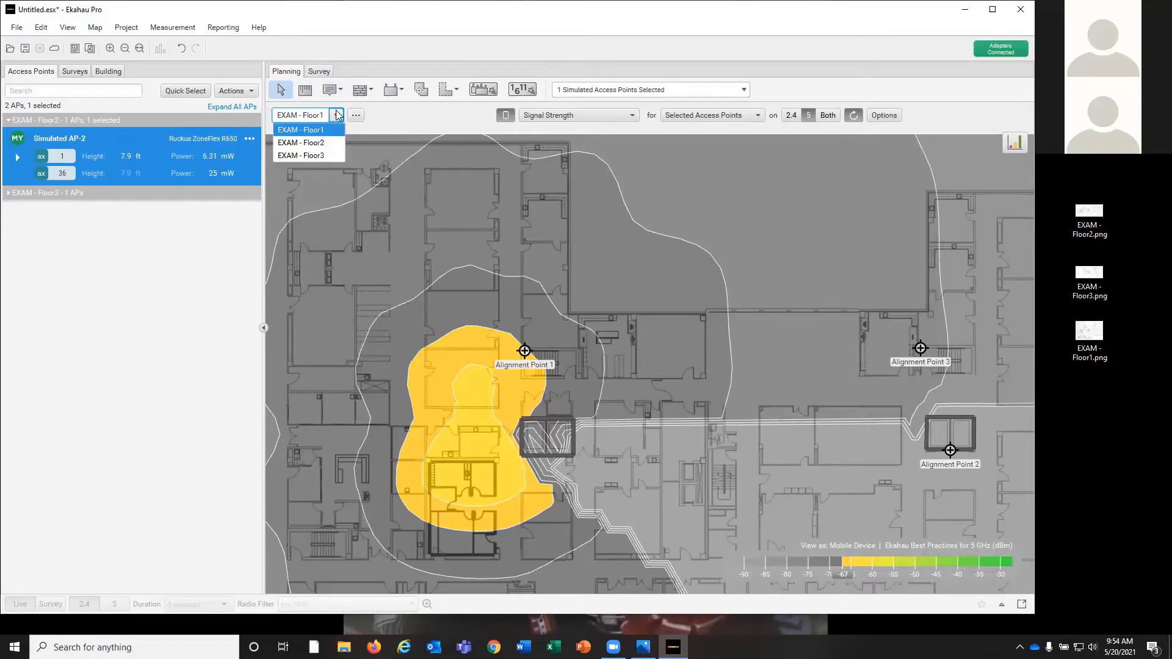
{"action": "left_click", "coordinate": [316, 144]}
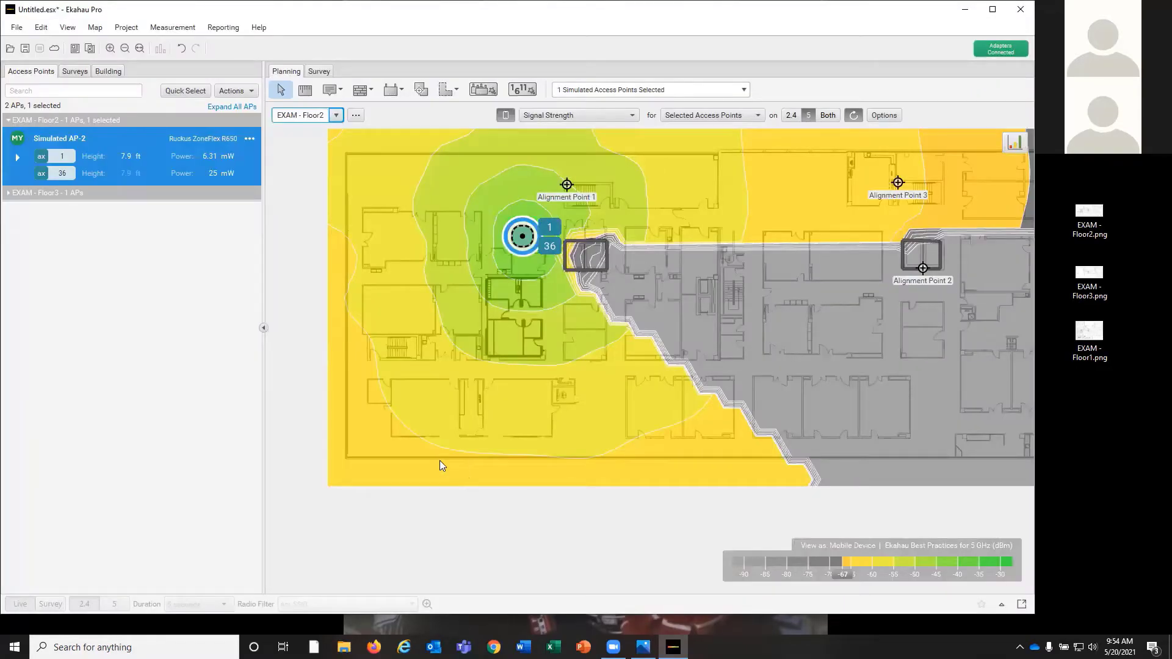
{"action": "left_click", "coordinate": [522, 238]}
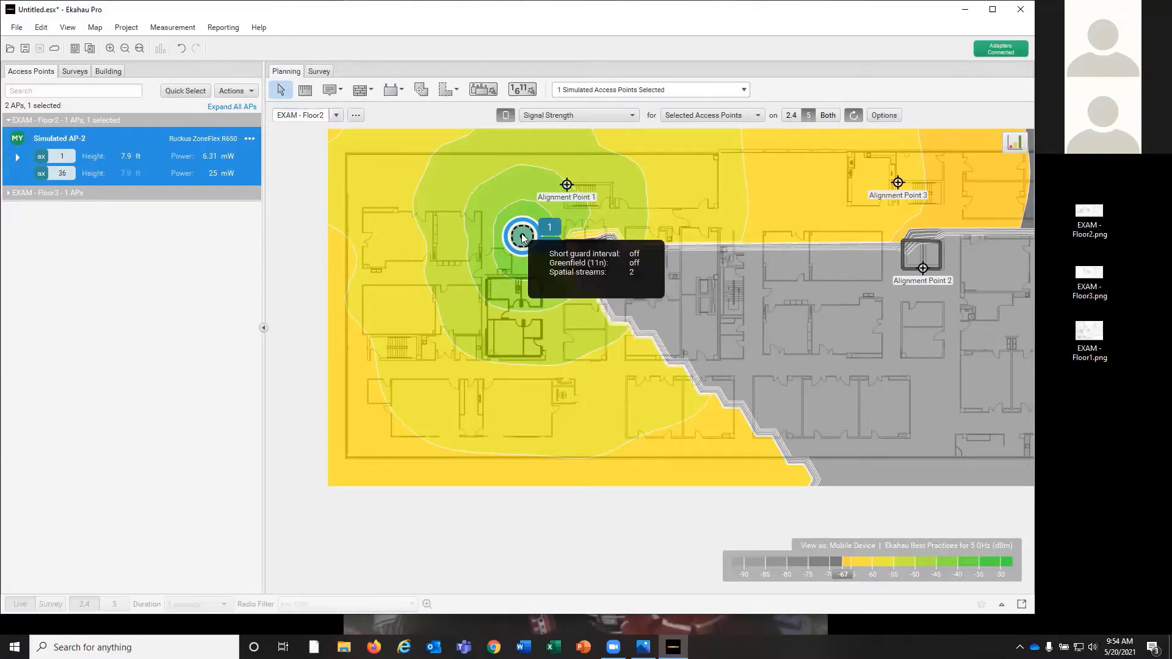
{"action": "left_click_drag", "start_coordinate": [522, 238], "coordinate": [525, 271]}
Set Simulated AP-2's mounting to Wall and display its resulting signal coverage on EXAM - Floor1.
{"action": "right_click", "coordinate": [526, 269]}
{"action": "left_click", "coordinate": [561, 279]}
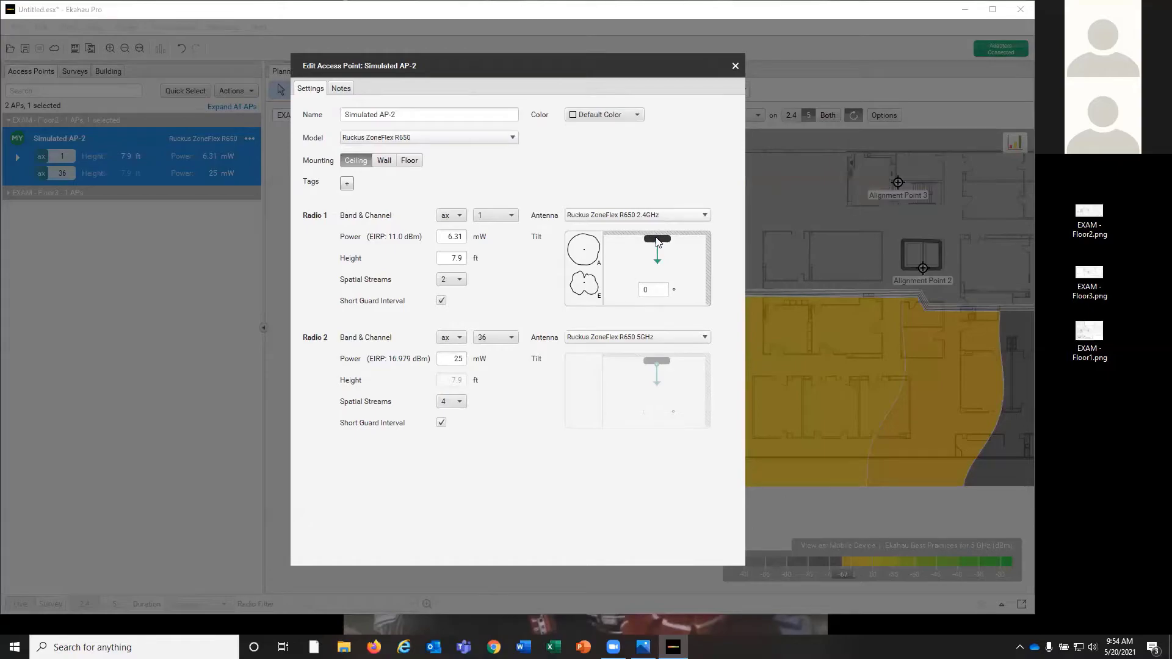
{"action": "left_click", "coordinate": [384, 161]}
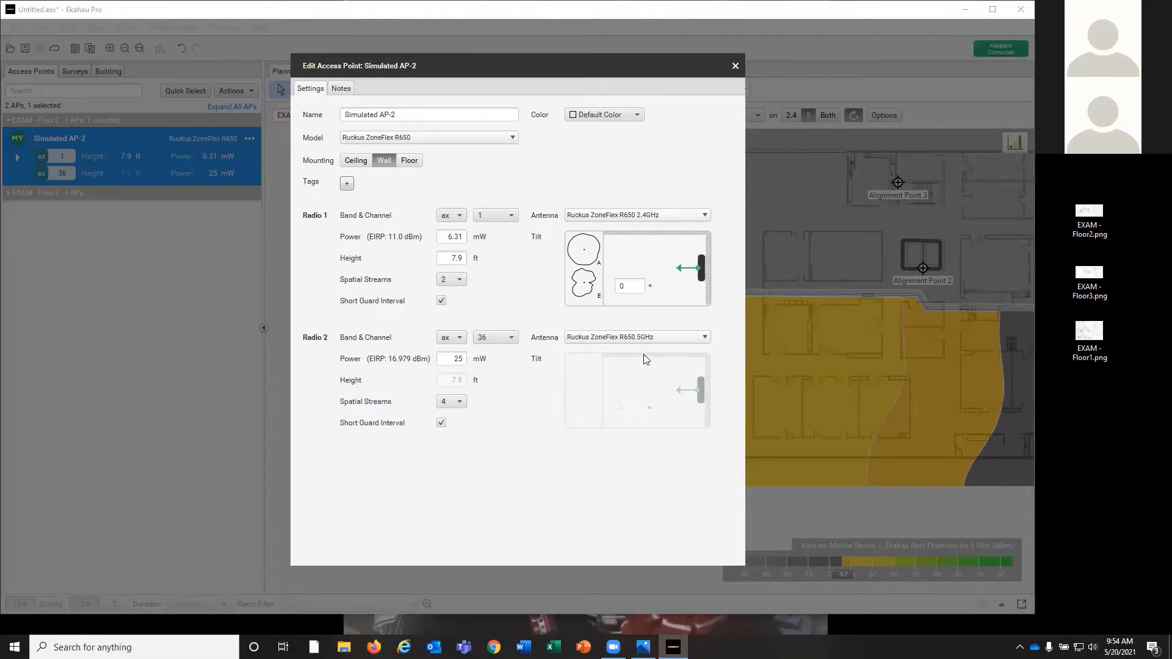
{"action": "left_click", "coordinate": [736, 66]}
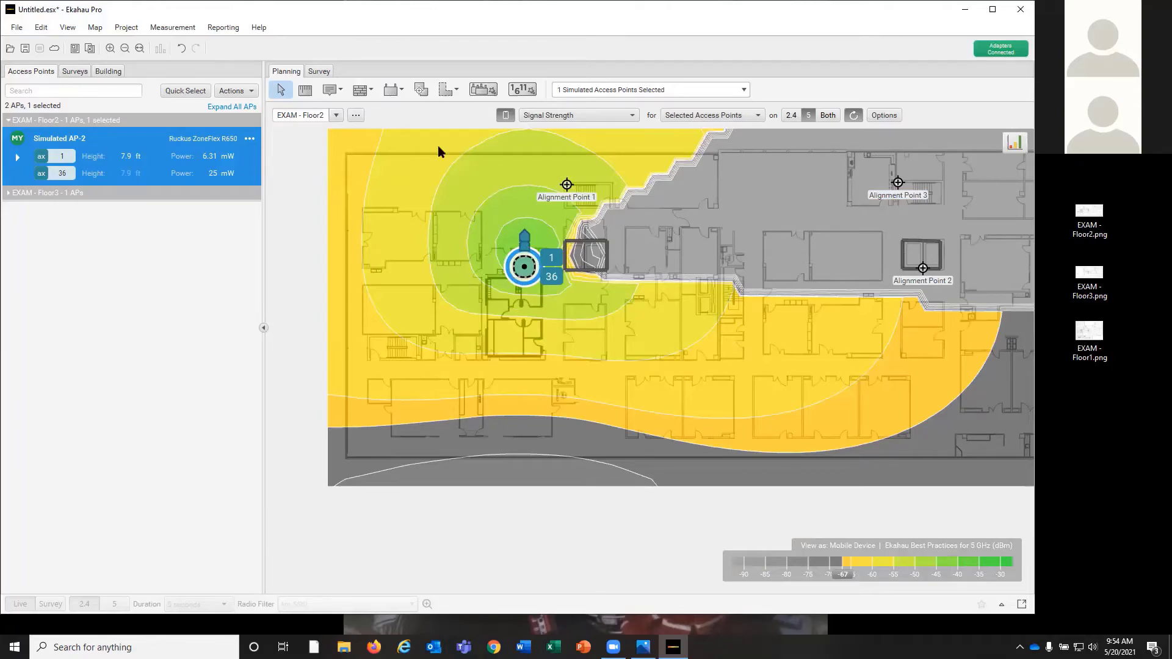
{"action": "left_click", "coordinate": [339, 114]}
{"action": "left_click", "coordinate": [323, 130]}
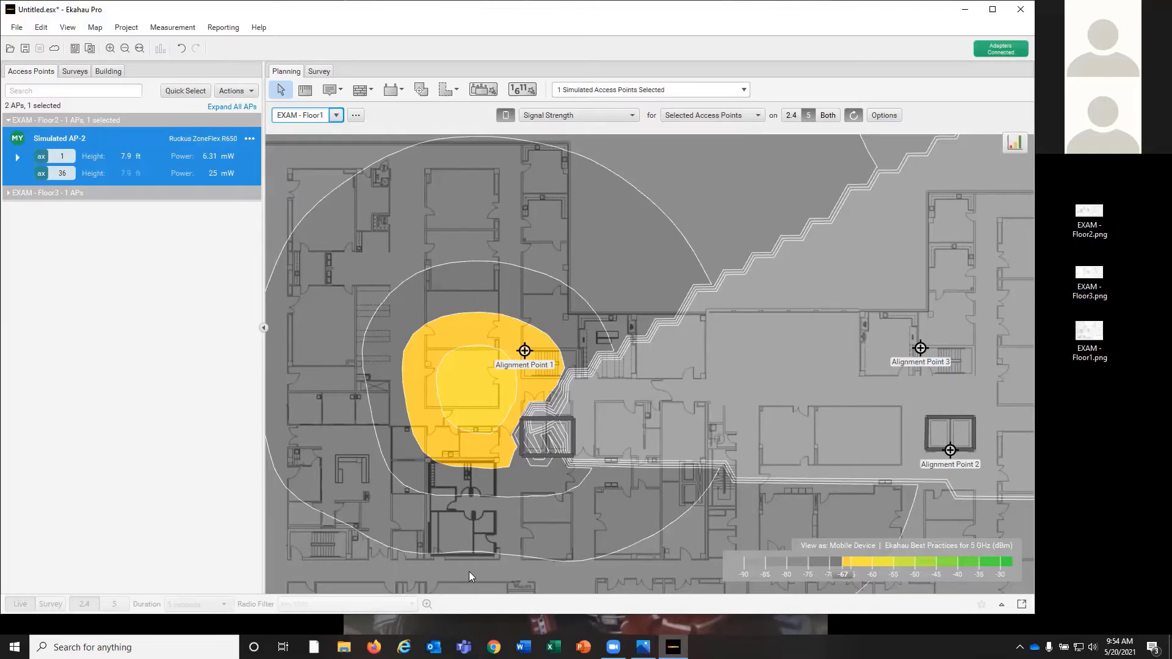
Compare Simulated AP-2's signal coverage on EXAM - Floor3 with its coverage on EXAM - Floor1, enlarging the application window.
{"action": "left_click", "coordinate": [336, 115]}
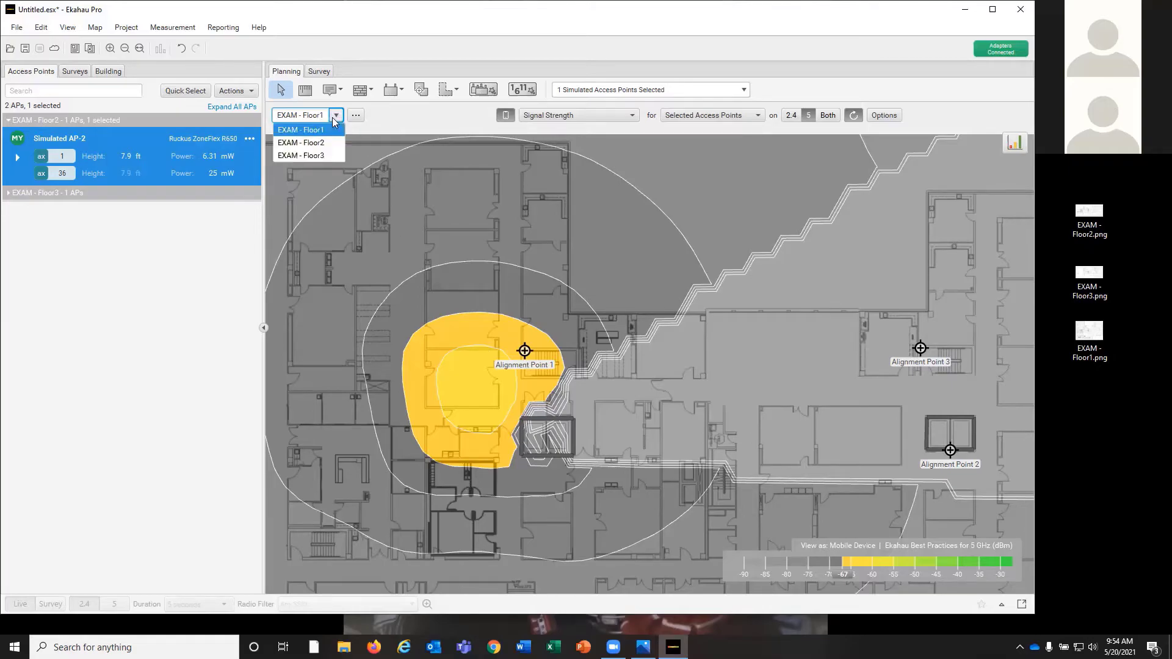
{"action": "left_click", "coordinate": [320, 155]}
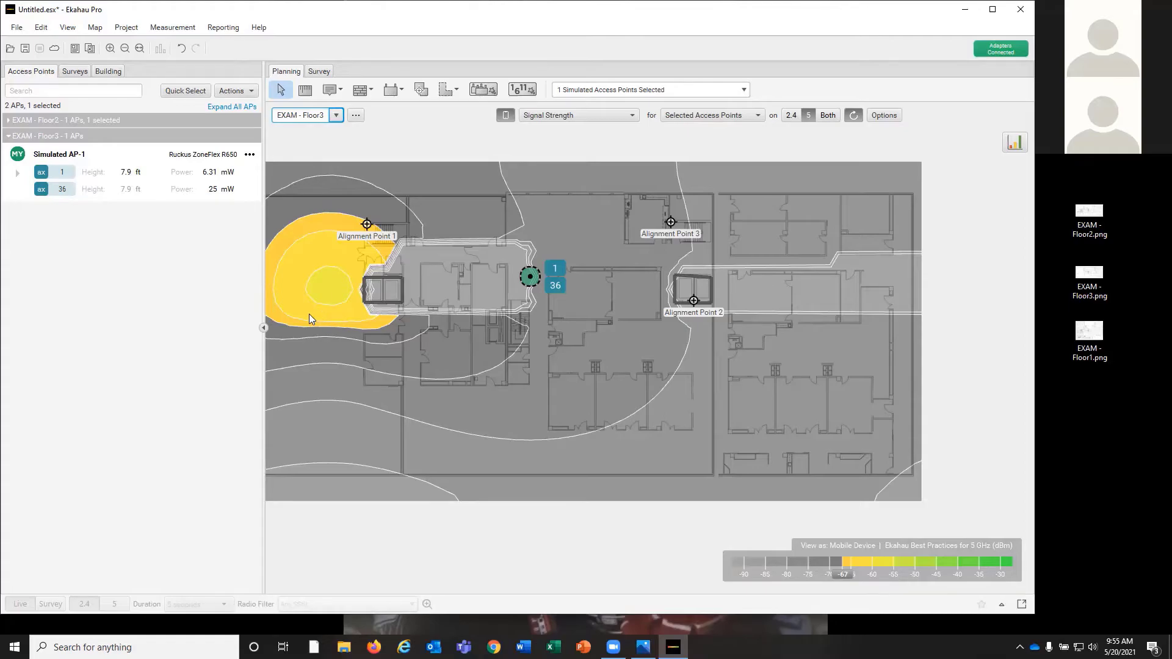
{"action": "left_click", "coordinate": [336, 117]}
{"action": "left_click", "coordinate": [302, 157]}
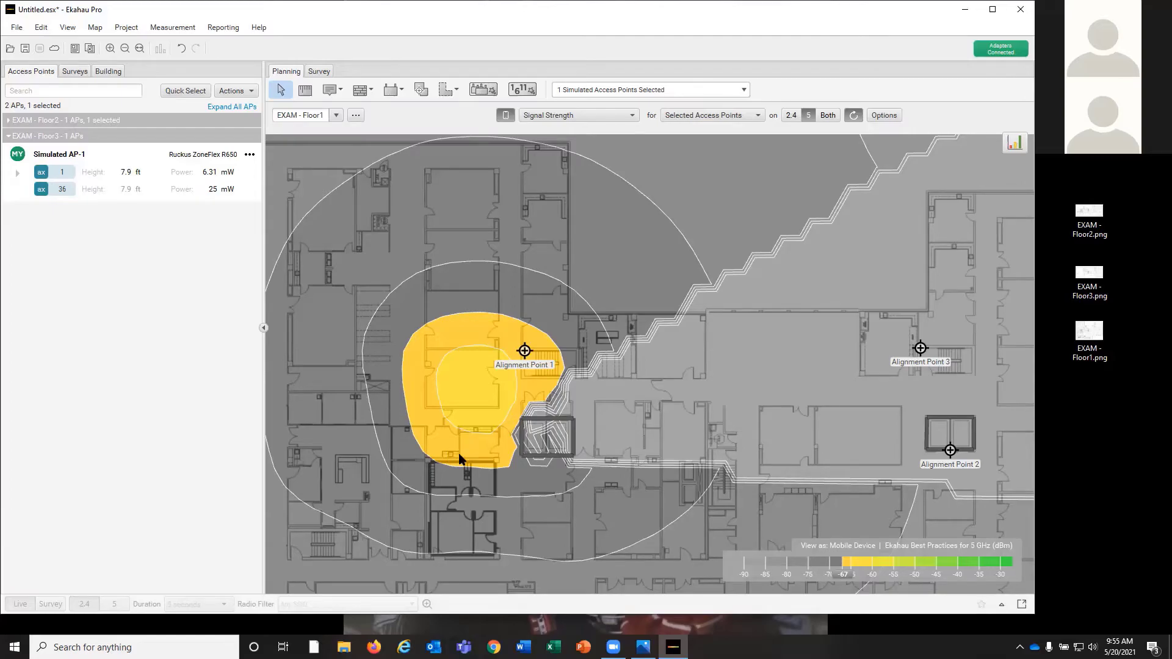
{"action": "mouse_move", "coordinate": [459, 459]}
{"action": "left_click_drag", "start_coordinate": [1029, 618], "coordinate": [1073, 633]}
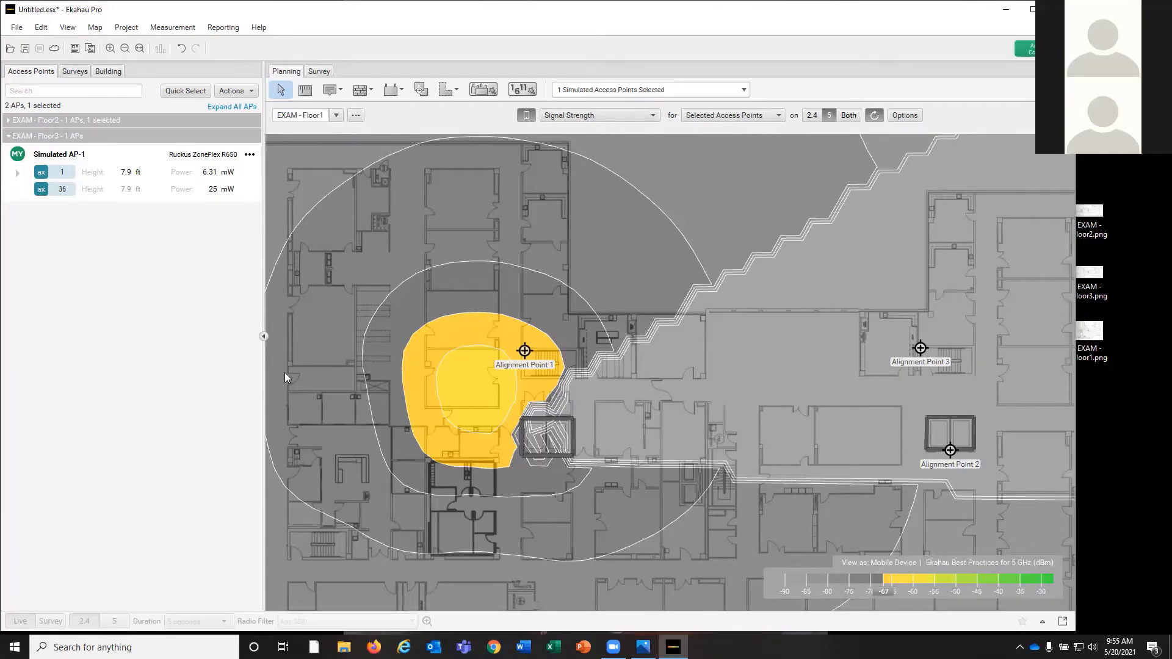
{"action": "mouse_move", "coordinate": [285, 372]}
Return to EXAM - Floor2 and open Simulated AP-2's settings for editing.
{"action": "left_click", "coordinate": [336, 115]}
{"action": "left_click", "coordinate": [302, 141]}
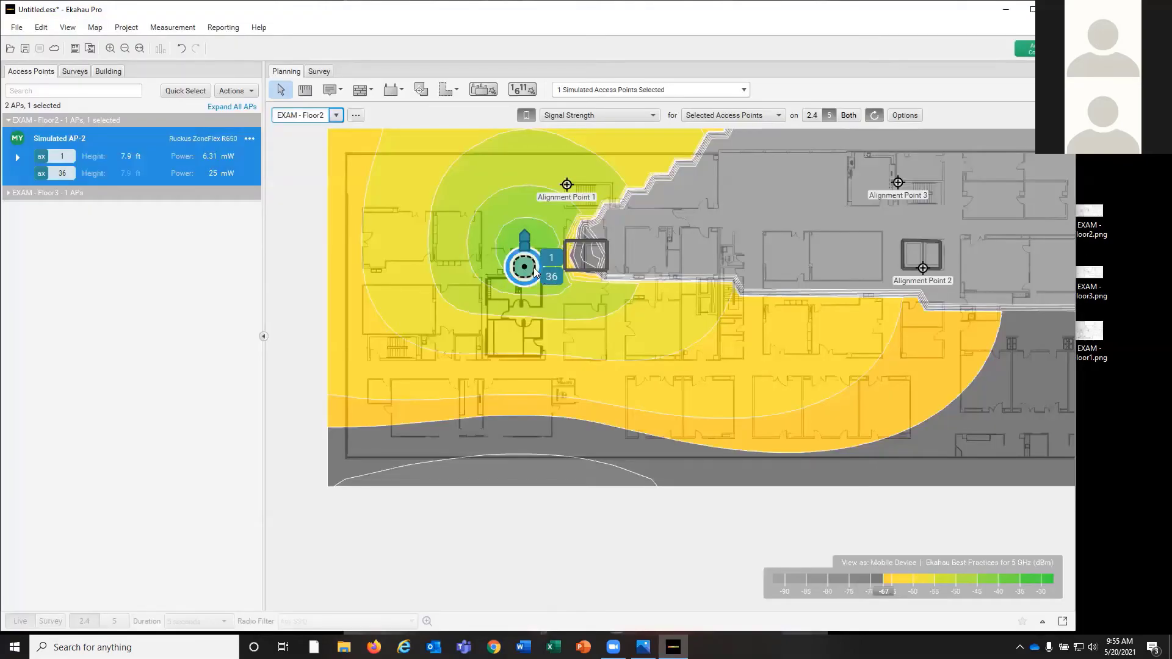
{"action": "right_click", "coordinate": [523, 270]}
{"action": "left_click", "coordinate": [568, 275]}
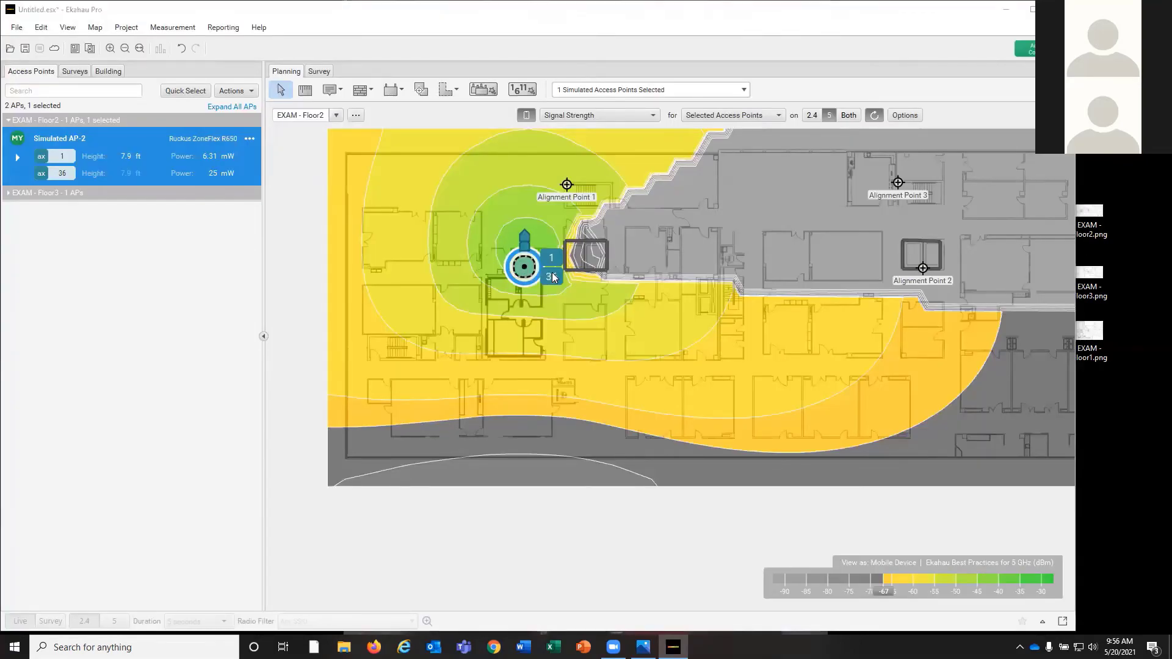
Set the height of Simulated AP-2's Radio 1 to 30 ft.
{"action": "left_click", "coordinate": [466, 265]}
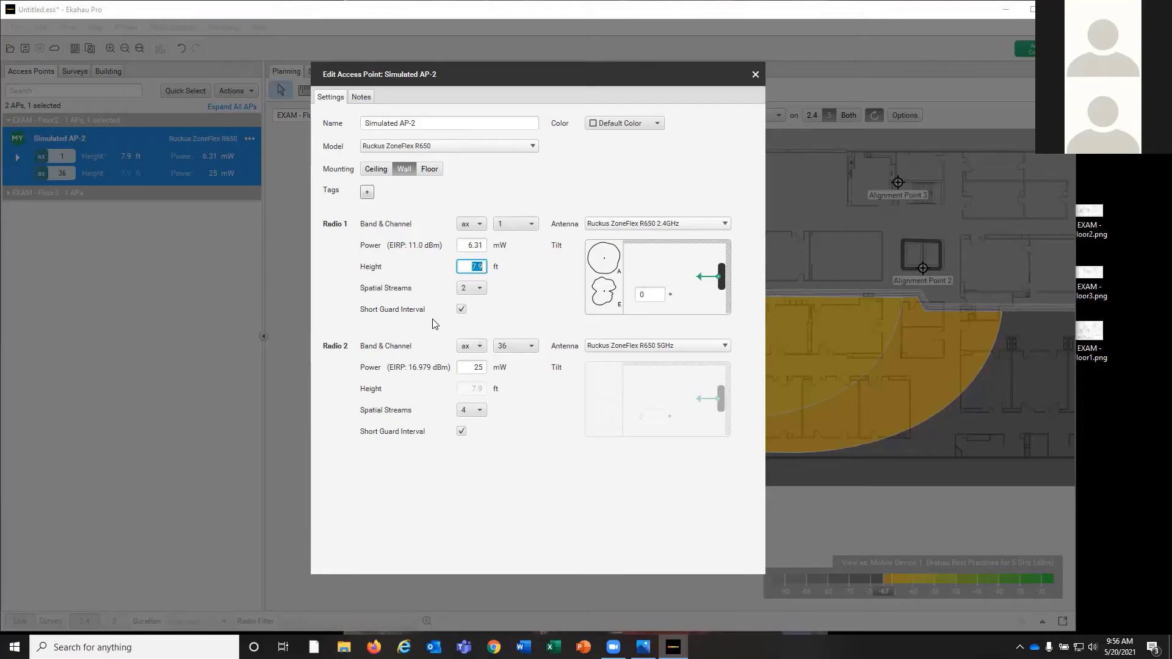
{"action": "type", "text": "1"}
{"action": "key", "text": "BackSpace"}
{"action": "type", "text": "30"}
{"action": "key", "text": "Return"}
Set Simulated AP-2's mounting to Ceiling with a height of 7.9 ft and close its settings.
{"action": "left_click", "coordinate": [376, 169]}
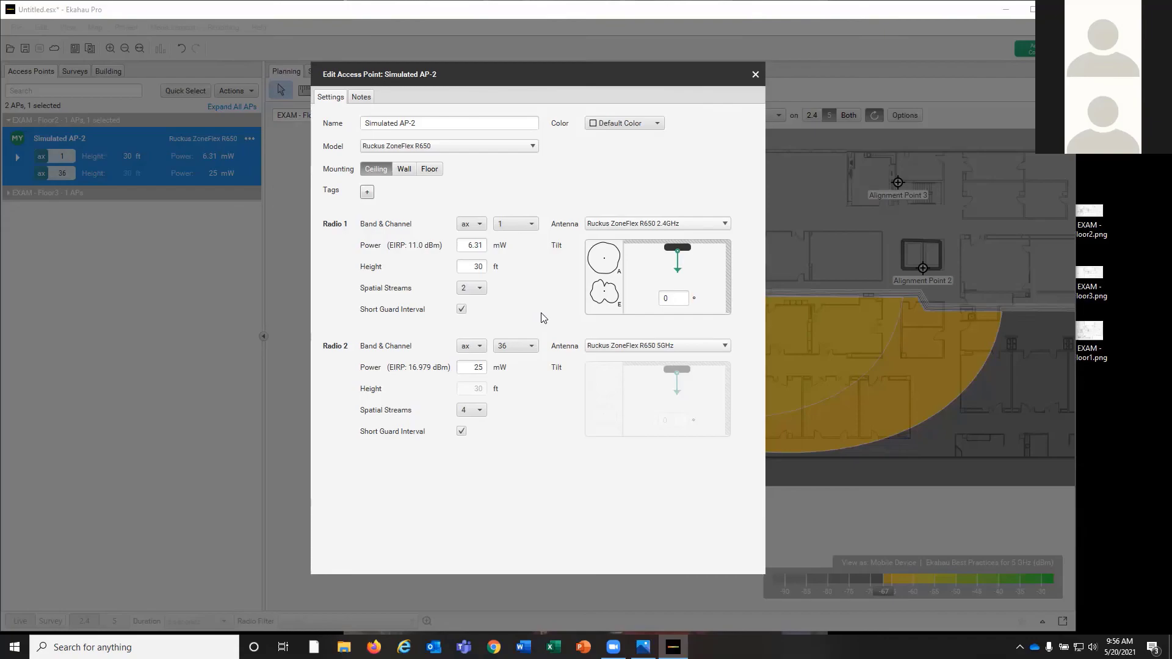
{"action": "double_click", "coordinate": [475, 267]}
{"action": "type", "text": "7.9"}
{"action": "key", "text": "Tab"}
{"action": "left_click", "coordinate": [755, 75]}
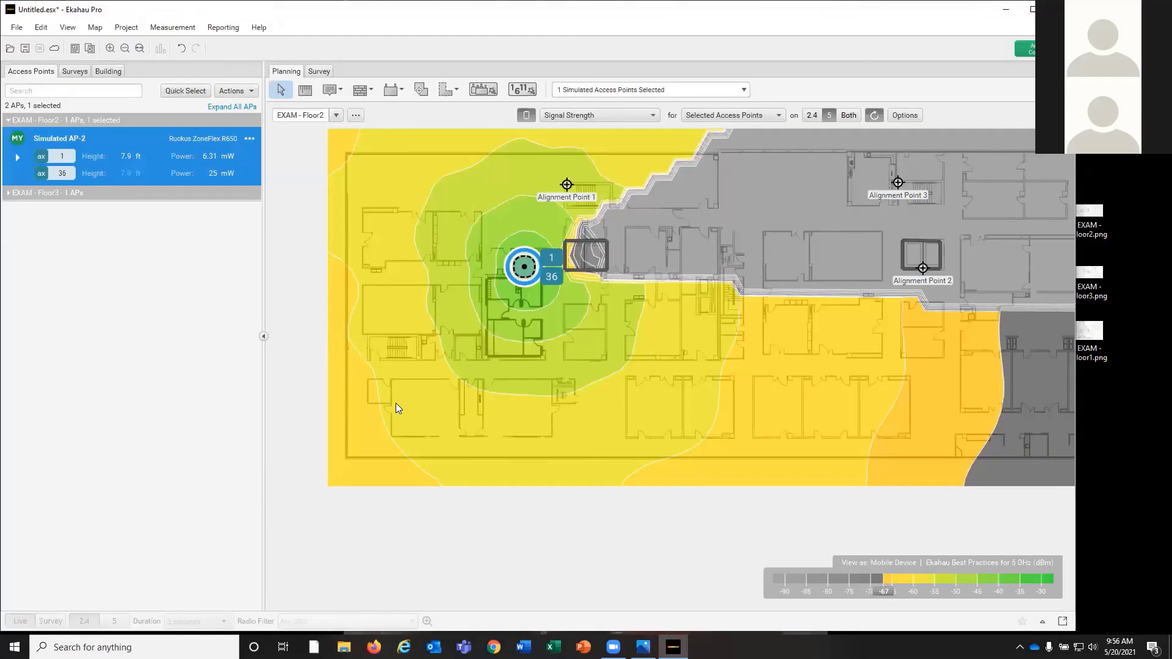
{"action": "mouse_move", "coordinate": [395, 404]}
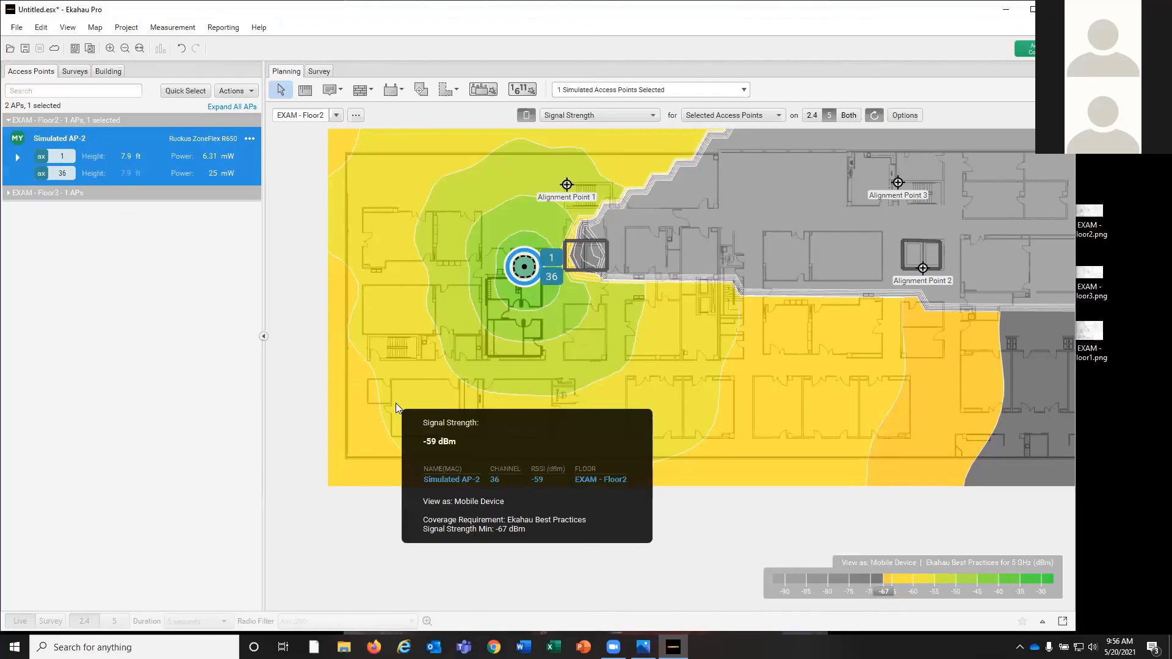